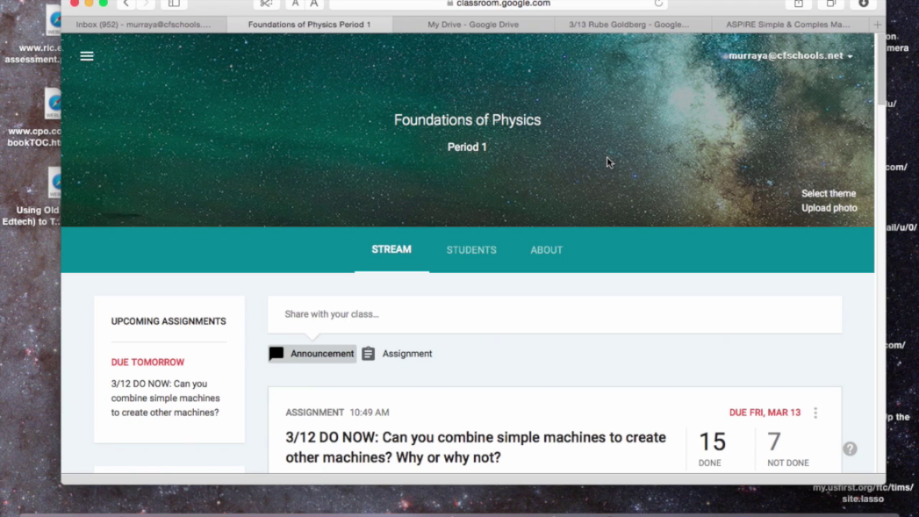
Start a new assignment and title it "3/13" followed by the copied DO NOW prompt about balancing Harry and Pic on the see-saw.
{"action": "scroll", "coordinate": [511, 214], "scroll_direction": "down", "scroll_amount": 2}
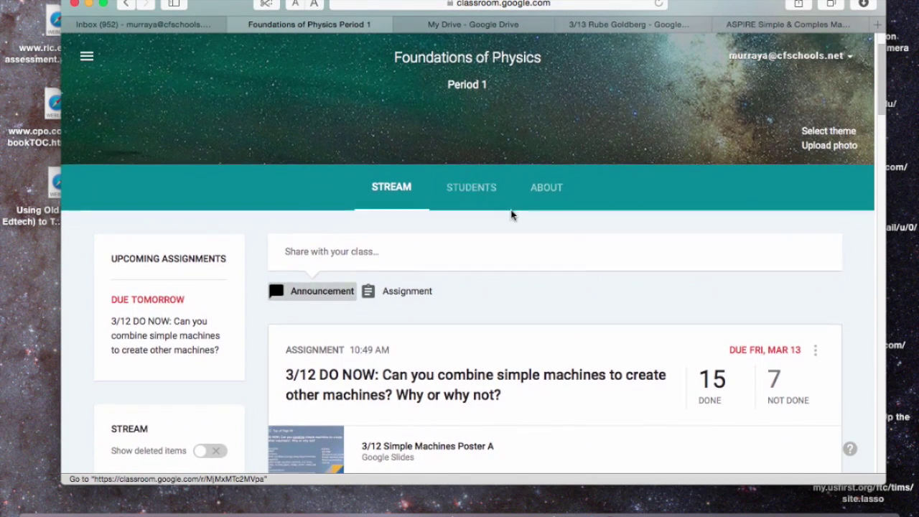
{"action": "scroll", "coordinate": [512, 215], "scroll_direction": "up", "scroll_amount": 1}
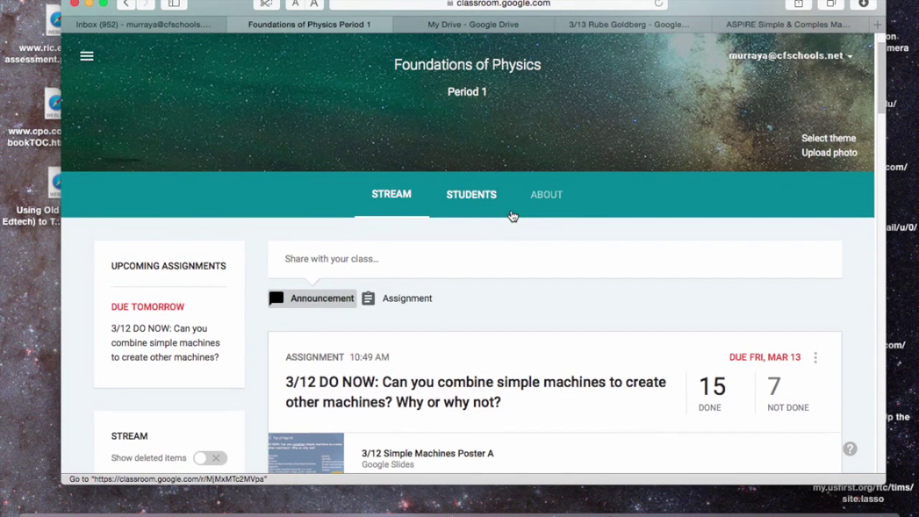
{"action": "left_click", "coordinate": [399, 301]}
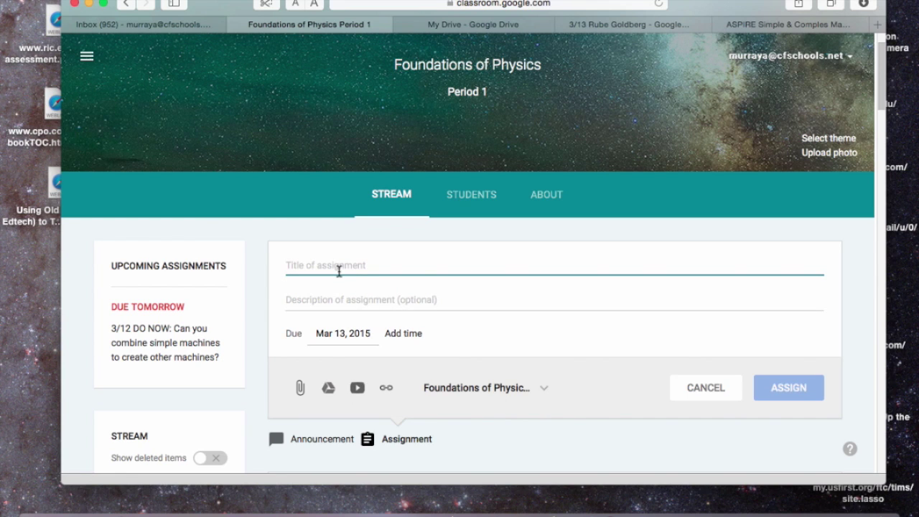
{"action": "type", "text": "3/"}
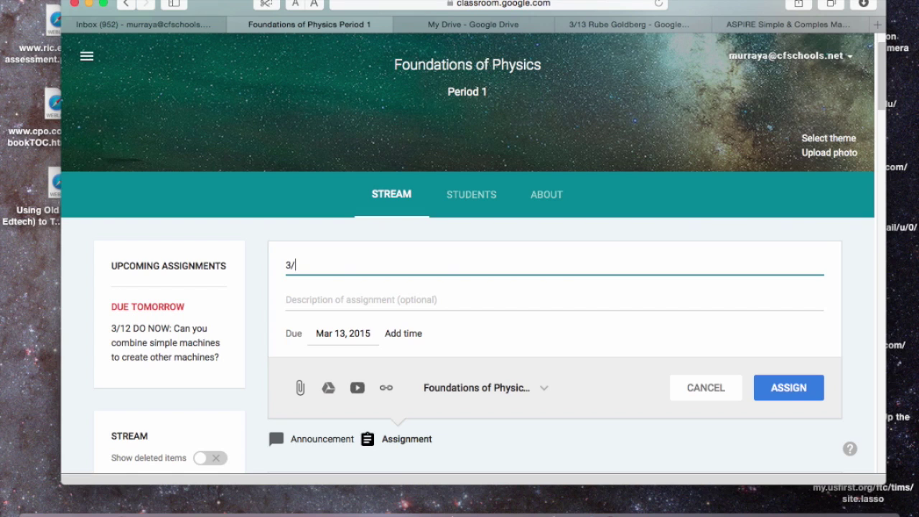
{"action": "type", "text": "13 D"}
{"action": "key", "text": "BackSpace"}
{"action": "left_click", "coordinate": [122, 0]}
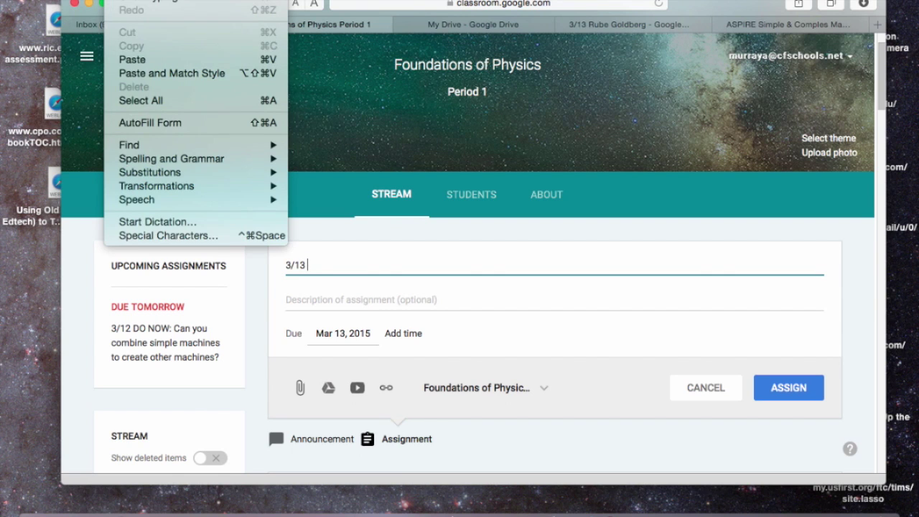
{"action": "left_click", "coordinate": [132, 59]}
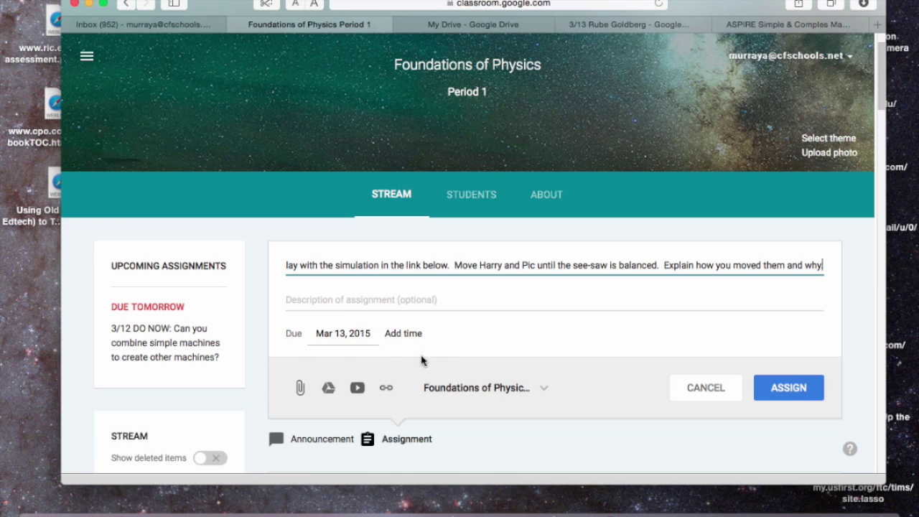
Include the Foundations of Physics Period 5 and Period 3 - Honors Section classes as recipients of the assignment.
{"action": "left_click", "coordinate": [543, 391]}
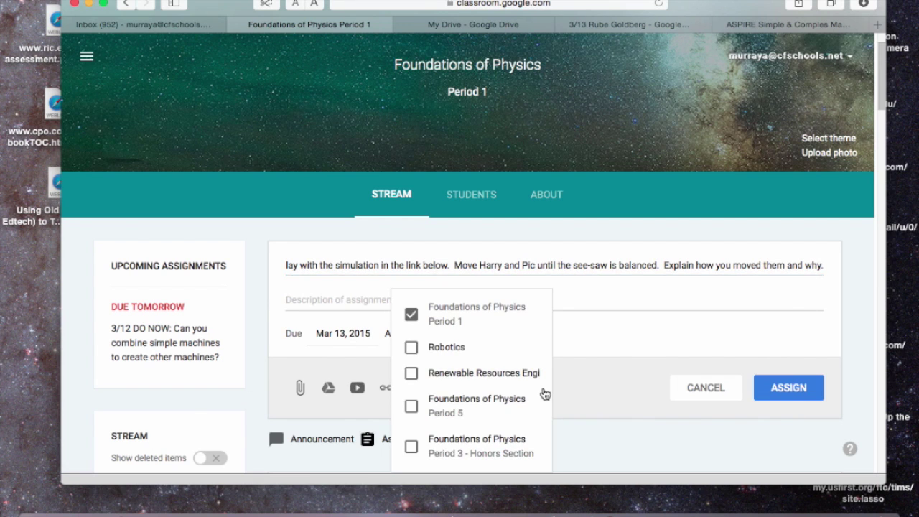
{"action": "left_click", "coordinate": [410, 406]}
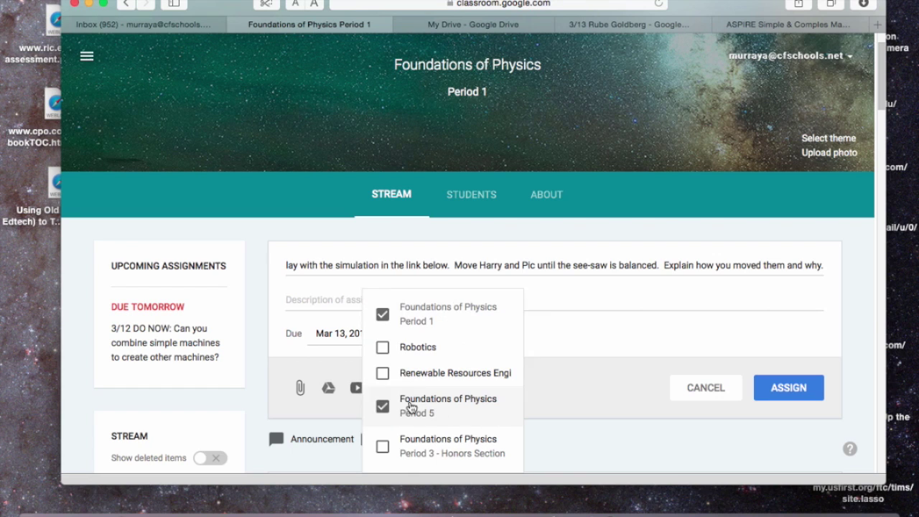
{"action": "left_click", "coordinate": [384, 444]}
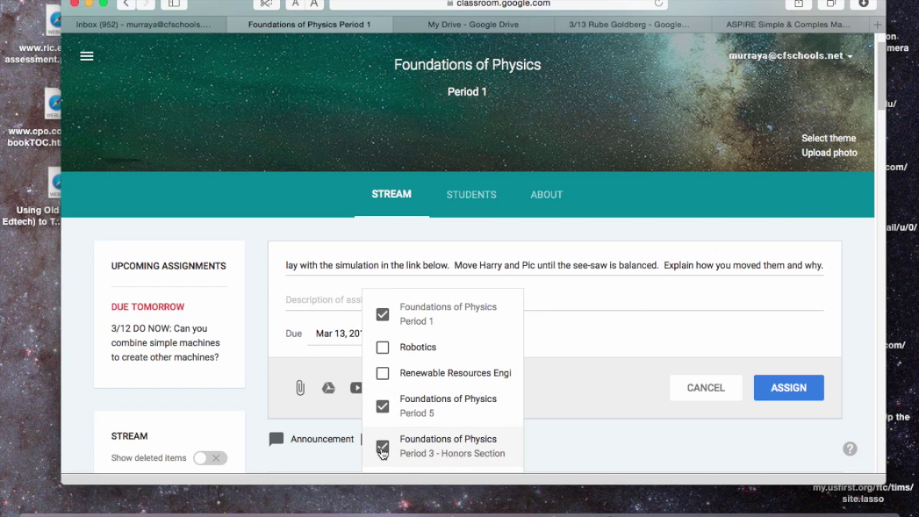
{"action": "left_click", "coordinate": [548, 388]}
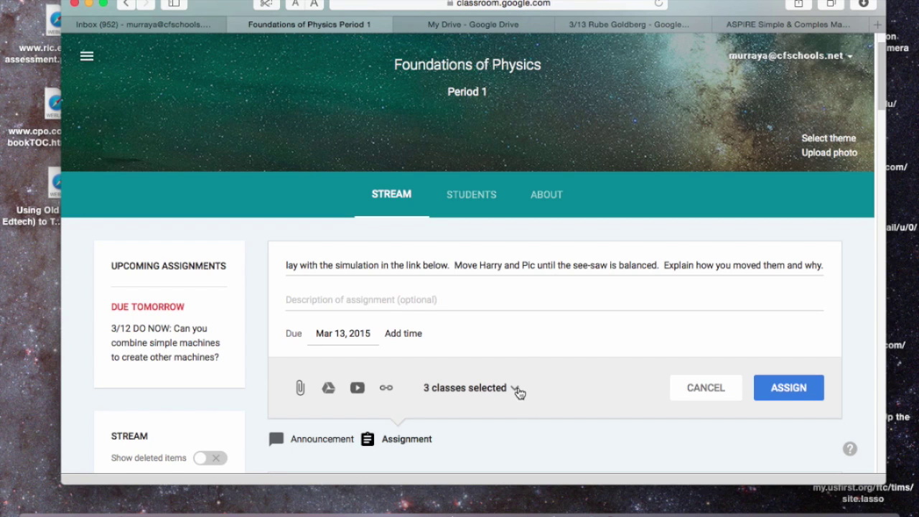
{"action": "left_click", "coordinate": [517, 389]}
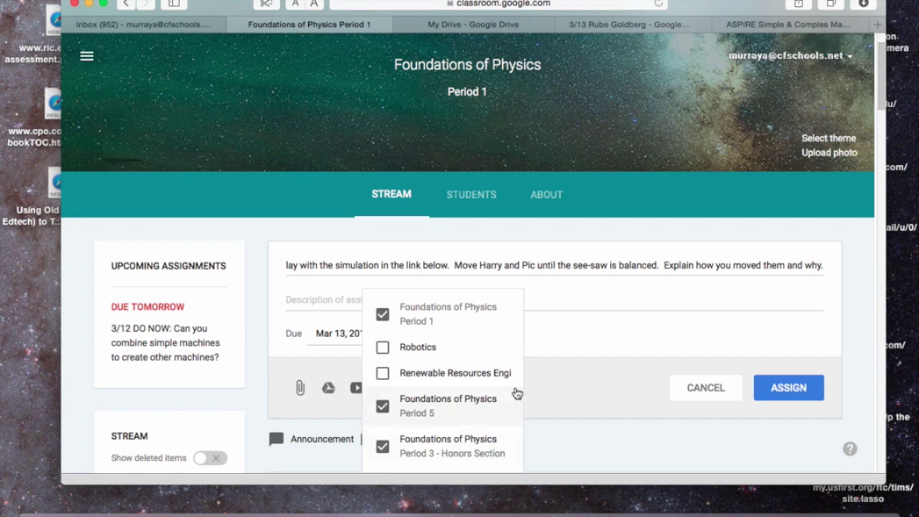
{"action": "left_click", "coordinate": [578, 403]}
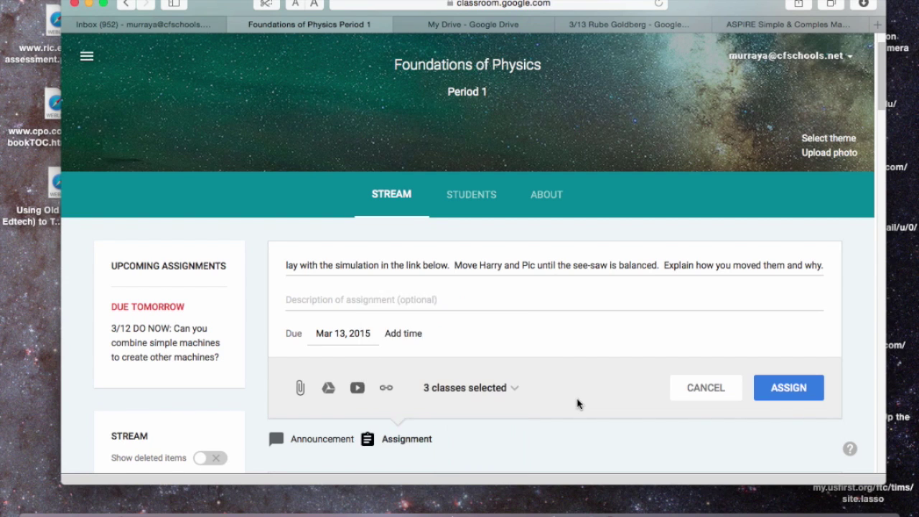
Attach the "3/13 Rube Goldberg" Google Slides file from My Drive to the assignment.
{"action": "left_click", "coordinate": [328, 389]}
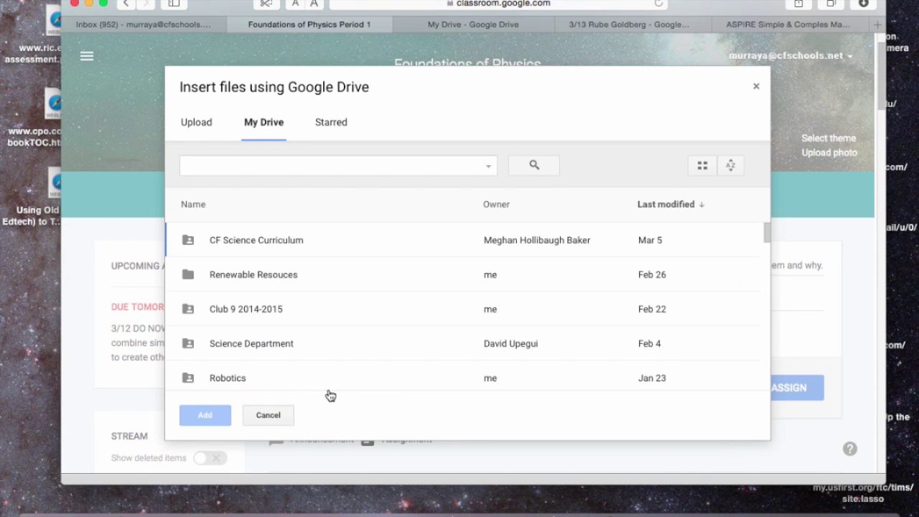
{"action": "scroll", "coordinate": [357, 354], "scroll_direction": "down", "scroll_amount": 5}
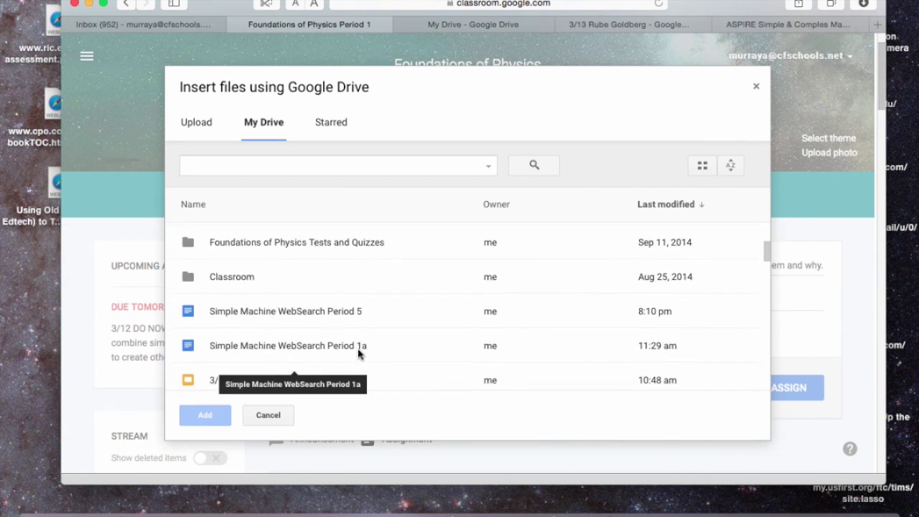
{"action": "scroll", "coordinate": [357, 352], "scroll_direction": "down", "scroll_amount": 7}
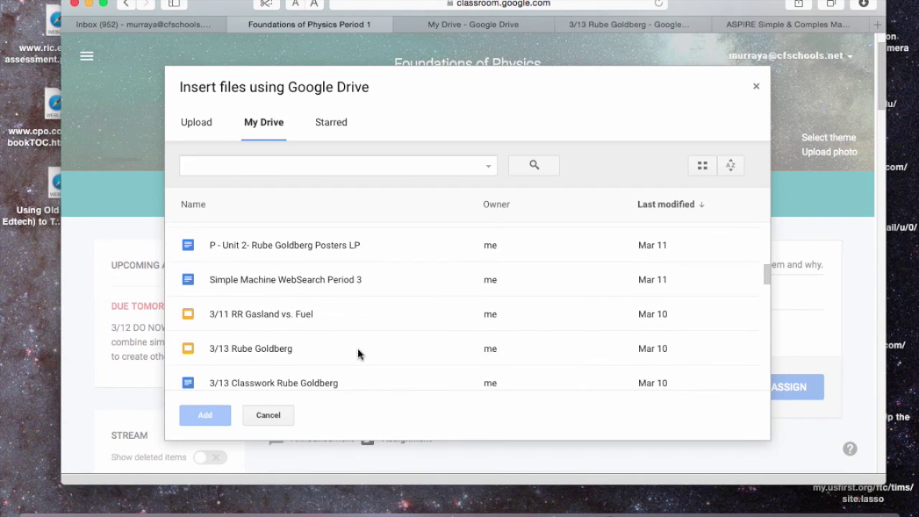
{"action": "scroll", "coordinate": [357, 352], "scroll_direction": "down", "scroll_amount": 6}
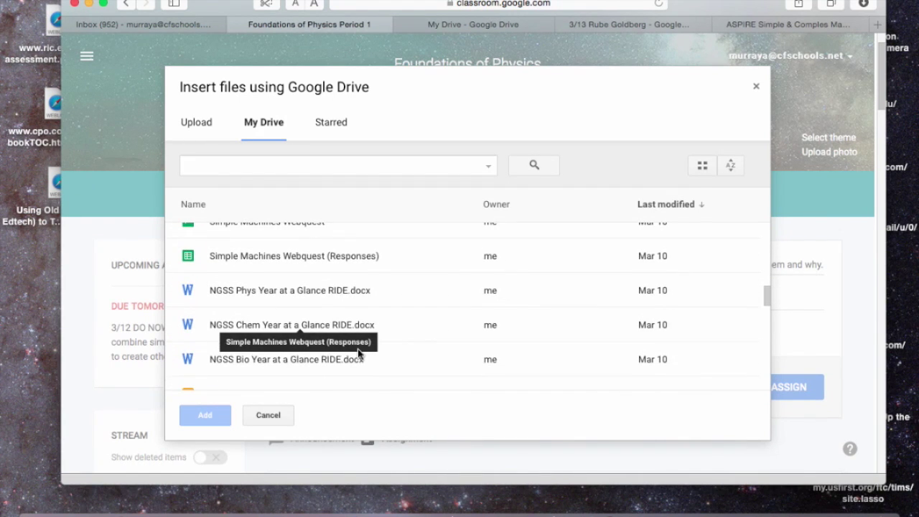
{"action": "scroll", "coordinate": [424, 330], "scroll_direction": "up", "scroll_amount": 5}
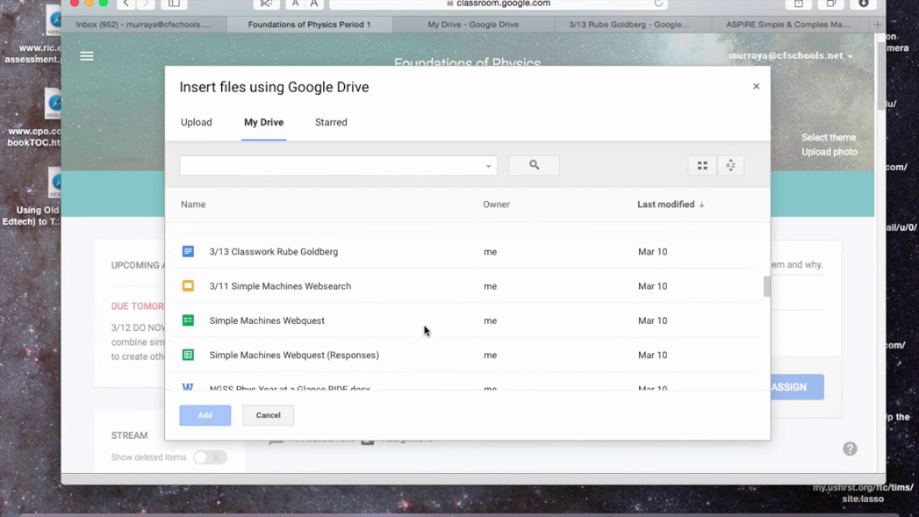
{"action": "scroll", "coordinate": [424, 330], "scroll_direction": "up", "scroll_amount": 1}
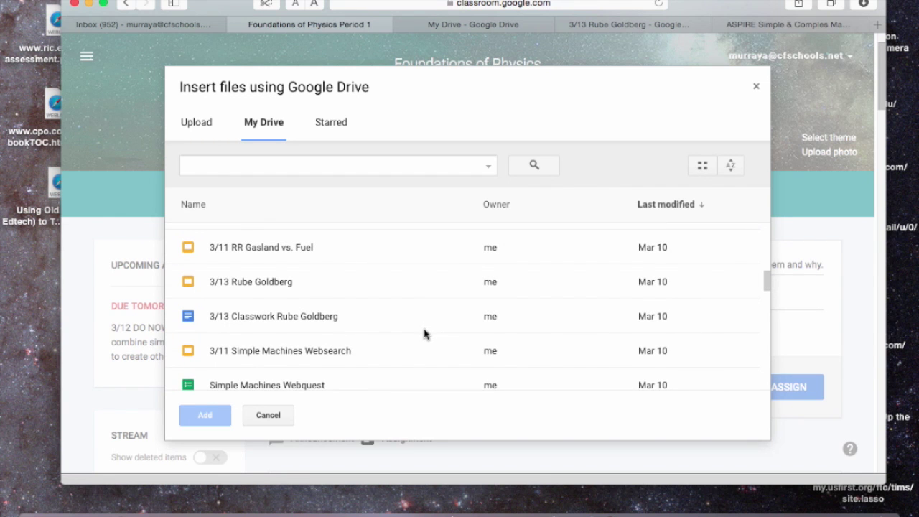
{"action": "scroll", "coordinate": [424, 330], "scroll_direction": "up", "scroll_amount": 2}
{"action": "scroll", "coordinate": [425, 333], "scroll_direction": "down", "scroll_amount": 5}
{"action": "scroll", "coordinate": [424, 333], "scroll_direction": "down", "scroll_amount": 8}
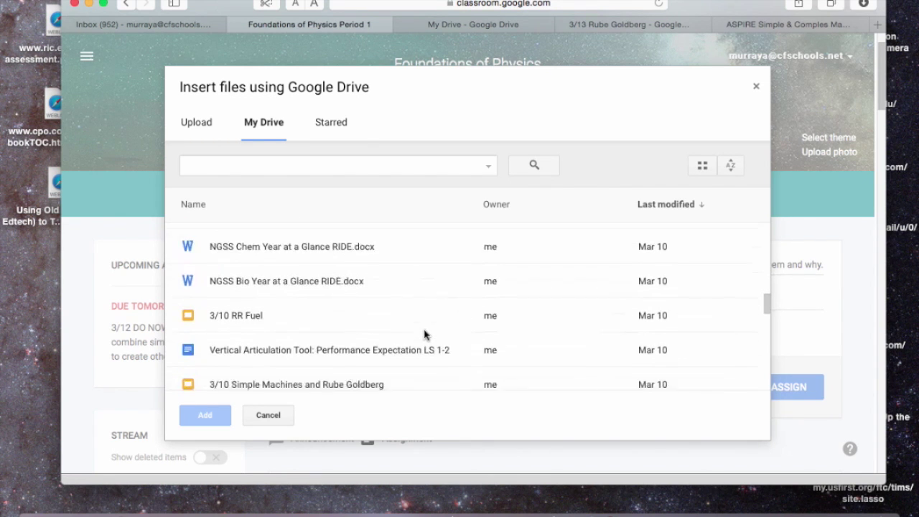
{"action": "scroll", "coordinate": [424, 334], "scroll_direction": "down", "scroll_amount": 10}
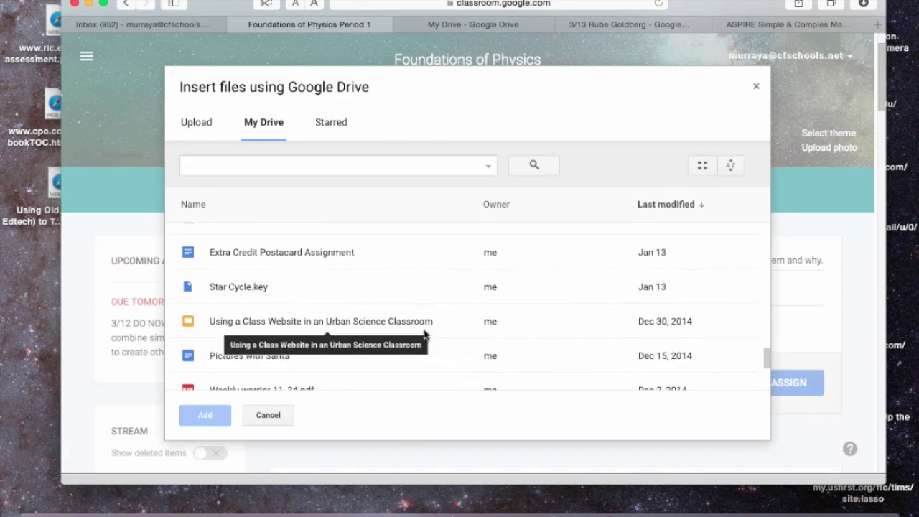
{"action": "scroll", "coordinate": [424, 334], "scroll_direction": "up", "scroll_amount": 15}
{"action": "scroll", "coordinate": [424, 352], "scroll_direction": "up", "scroll_amount": 8}
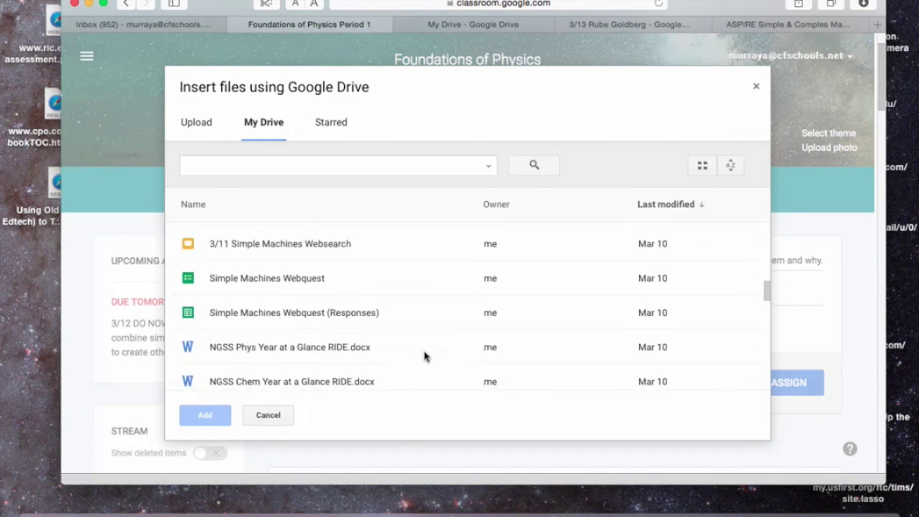
{"action": "scroll", "coordinate": [424, 372], "scroll_direction": "up", "scroll_amount": 2}
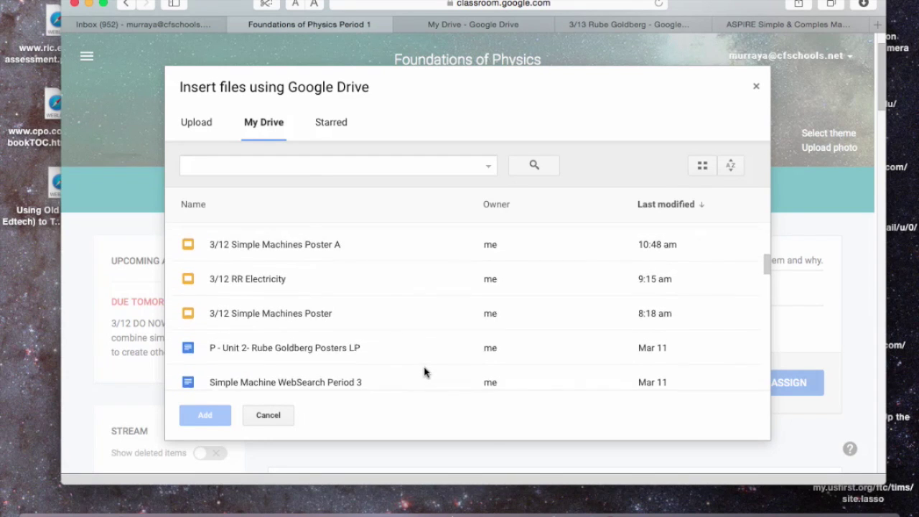
{"action": "scroll", "coordinate": [424, 372], "scroll_direction": "down", "scroll_amount": 4}
{"action": "scroll", "coordinate": [425, 371], "scroll_direction": "down", "scroll_amount": 1}
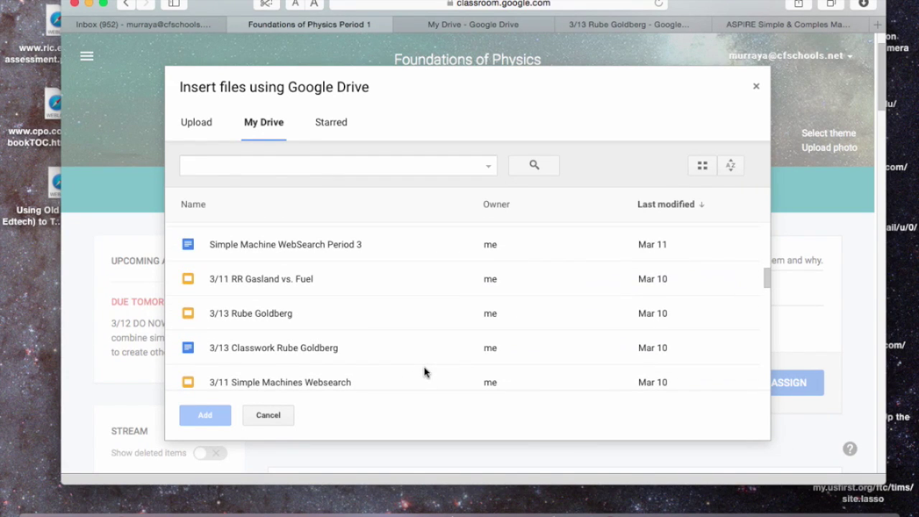
{"action": "left_click", "coordinate": [282, 319]}
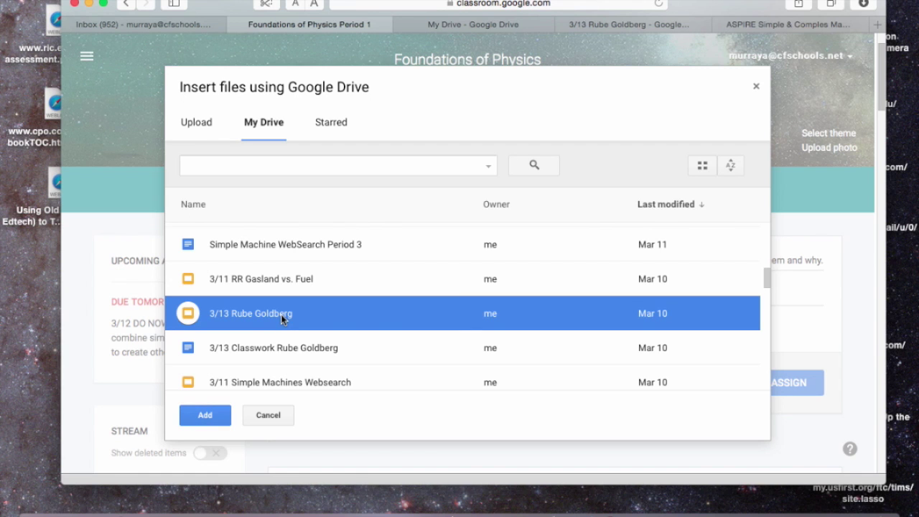
{"action": "left_click", "coordinate": [203, 416]}
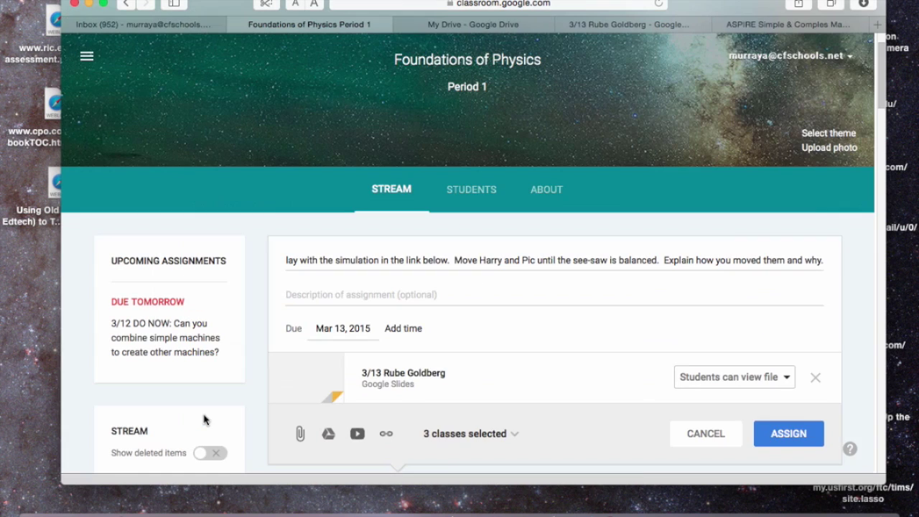
Copy the web address of the open ASPIRE Simple & Complex Machines page.
{"action": "scroll", "coordinate": [412, 364], "scroll_direction": "down", "scroll_amount": 2}
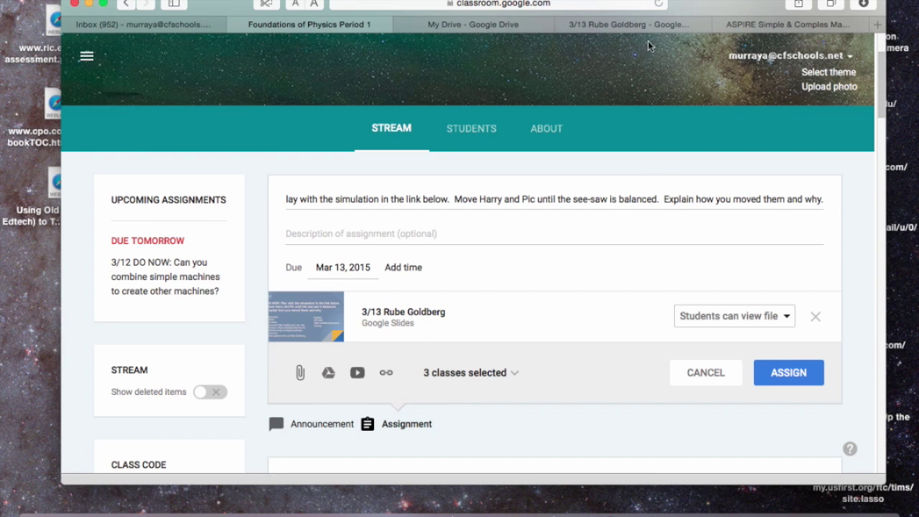
{"action": "left_click", "coordinate": [737, 24]}
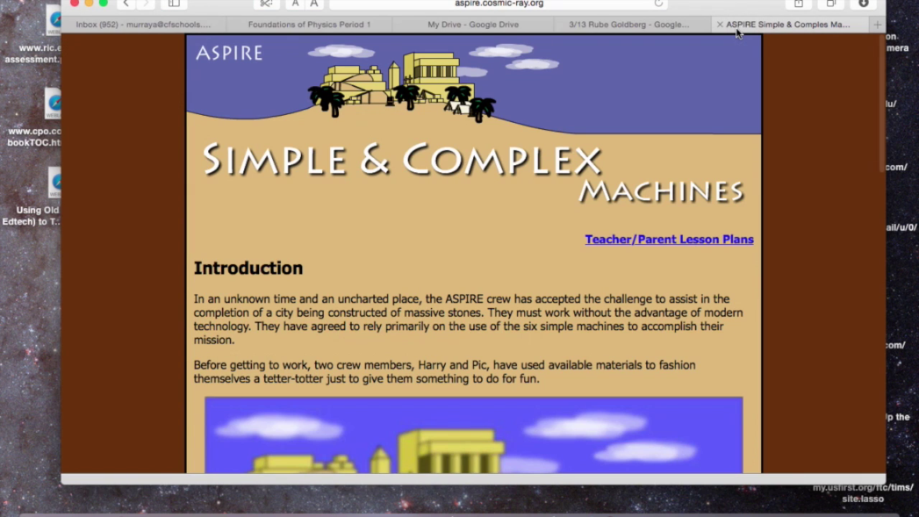
{"action": "left_click", "coordinate": [521, 7]}
{"action": "left_click", "coordinate": [129, 0]}
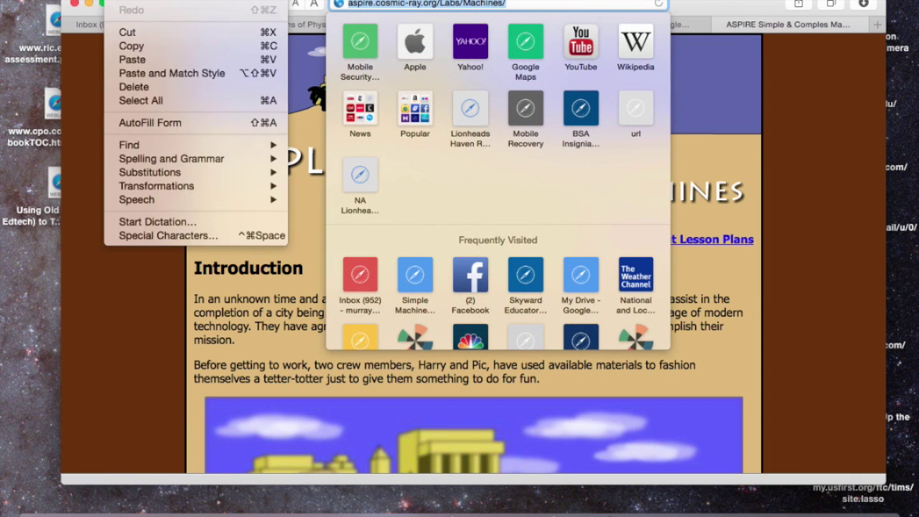
{"action": "left_click", "coordinate": [160, 48]}
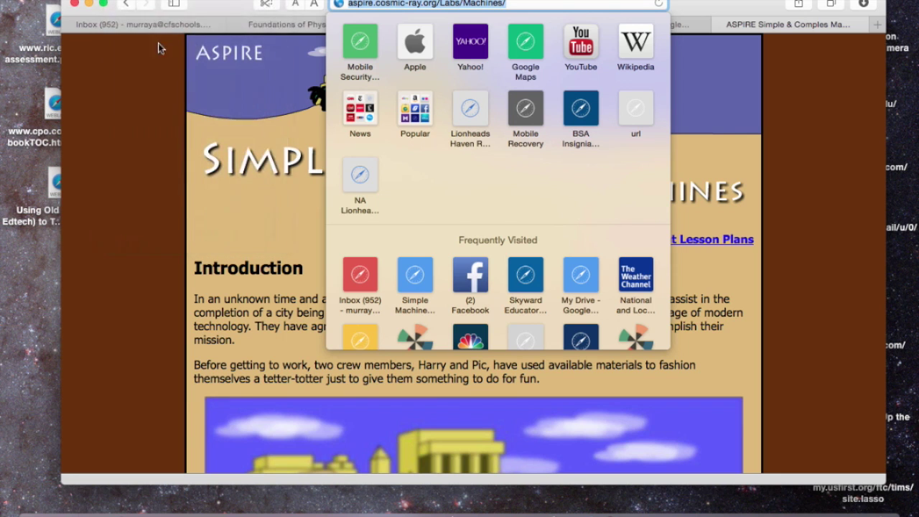
{"action": "left_click", "coordinate": [278, 26]}
{"action": "scroll", "coordinate": [422, 302], "scroll_direction": "down", "scroll_amount": 1}
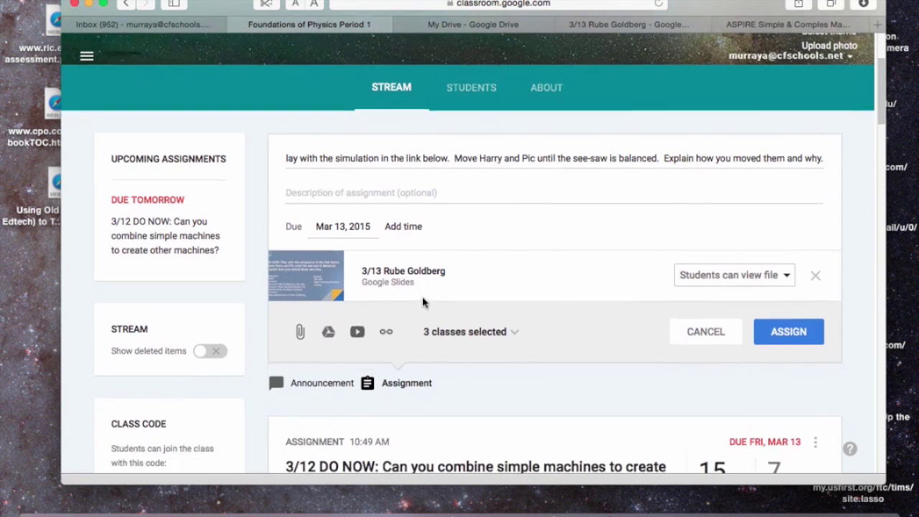
{"action": "left_click", "coordinate": [386, 331]}
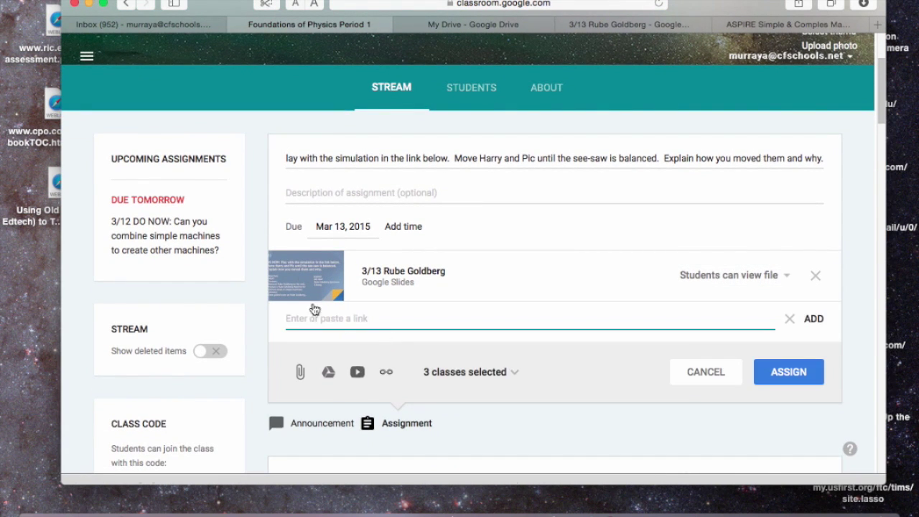
{"action": "left_click", "coordinate": [128, 0]}
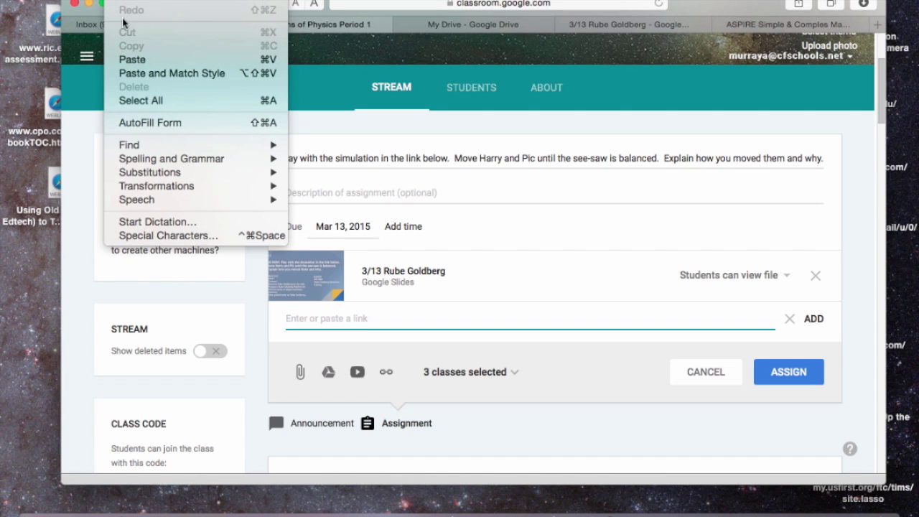
{"action": "left_click", "coordinate": [135, 59]}
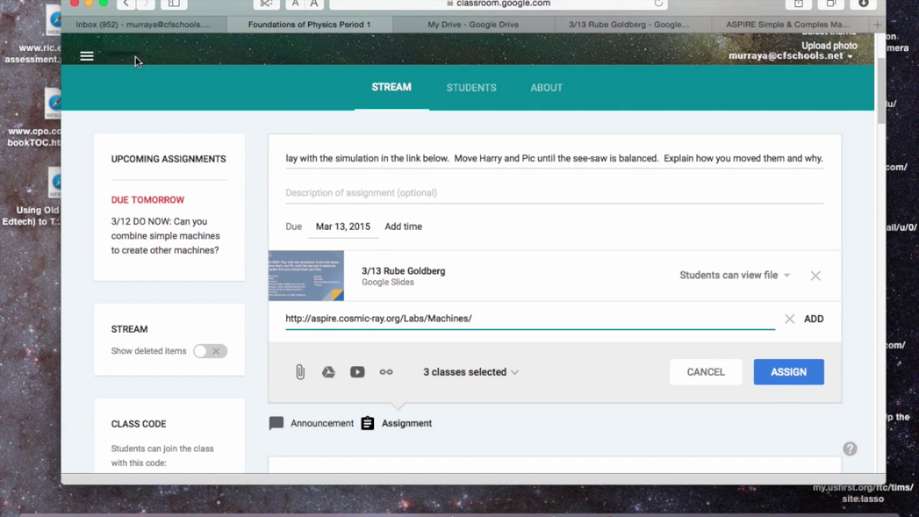
{"action": "left_click", "coordinate": [813, 320]}
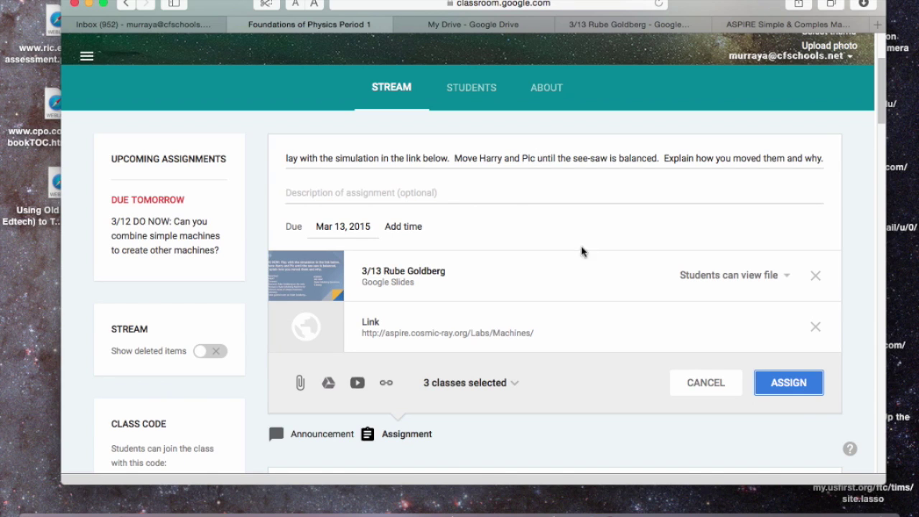
{"action": "left_click", "coordinate": [789, 386]}
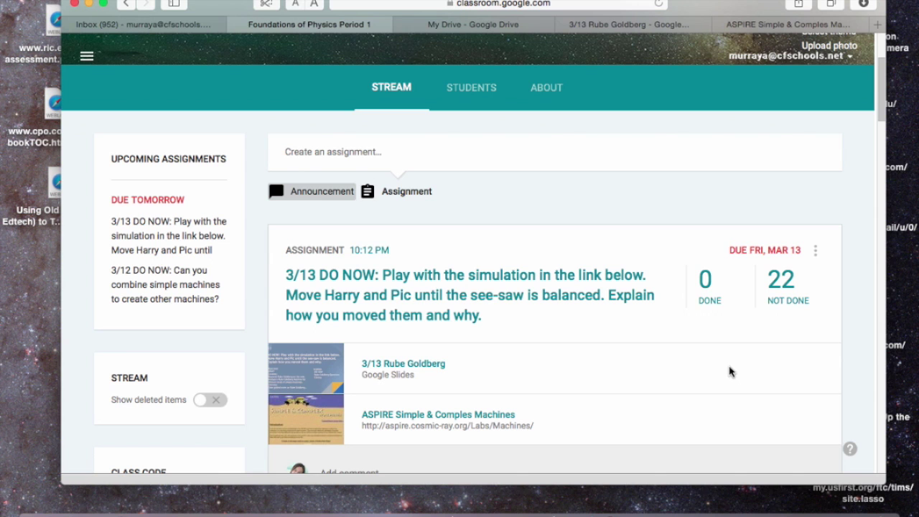
Open the done submissions of the 3/12 DO NOW assignment and look through the students' answers.
{"action": "scroll", "coordinate": [730, 379], "scroll_direction": "down", "scroll_amount": 5}
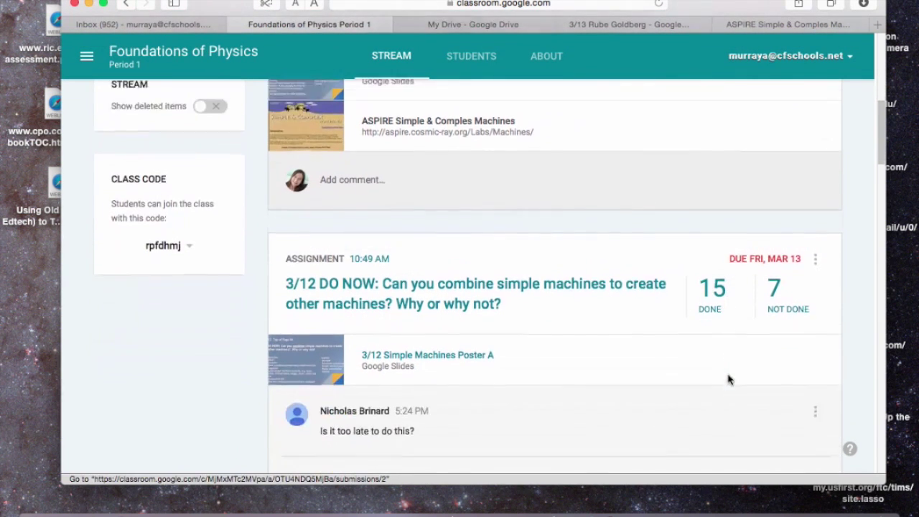
{"action": "scroll", "coordinate": [729, 379], "scroll_direction": "down", "scroll_amount": 2}
{"action": "scroll", "coordinate": [728, 379], "scroll_direction": "down", "scroll_amount": 6}
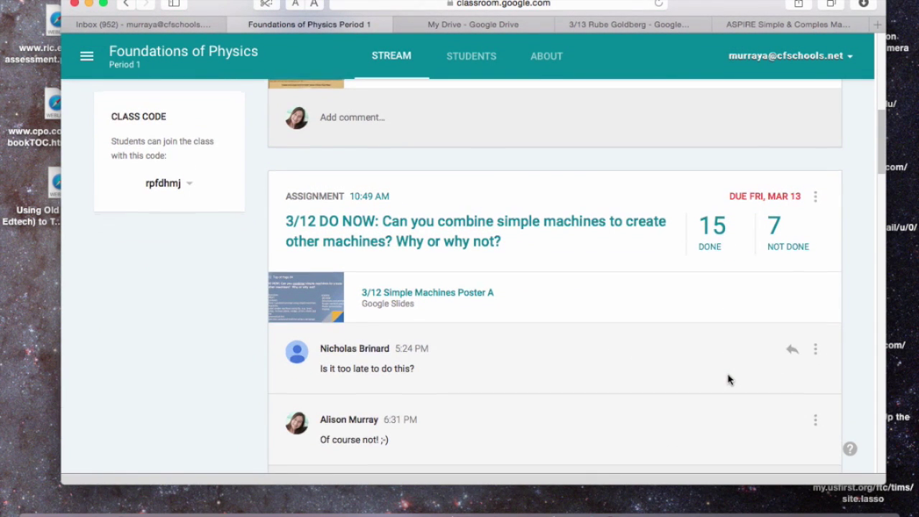
{"action": "scroll", "coordinate": [728, 379], "scroll_direction": "up", "scroll_amount": 5}
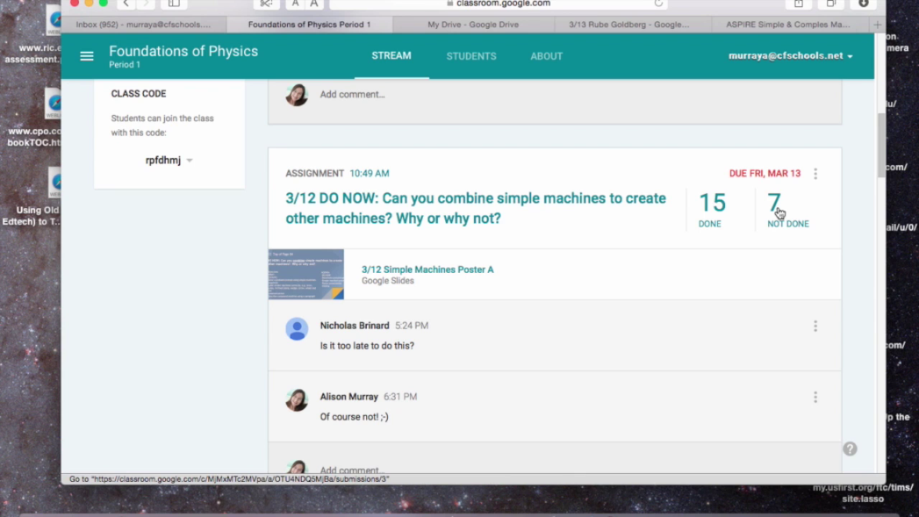
{"action": "left_click", "coordinate": [713, 213]}
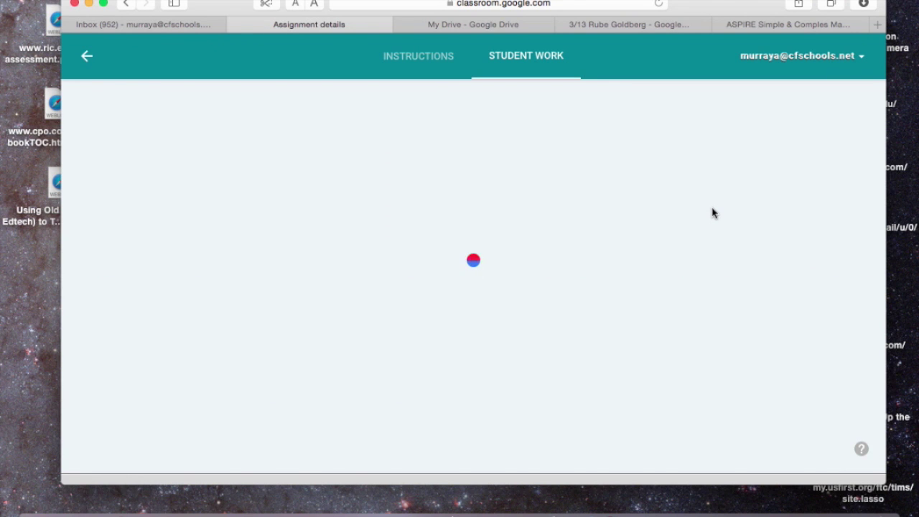
{"action": "scroll", "coordinate": [583, 235], "scroll_direction": "down", "scroll_amount": 5}
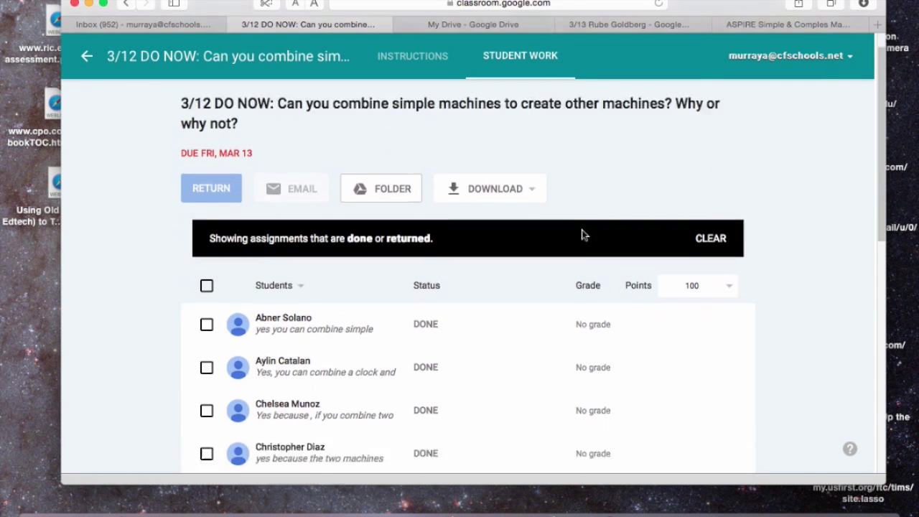
{"action": "scroll", "coordinate": [583, 236], "scroll_direction": "down", "scroll_amount": 1}
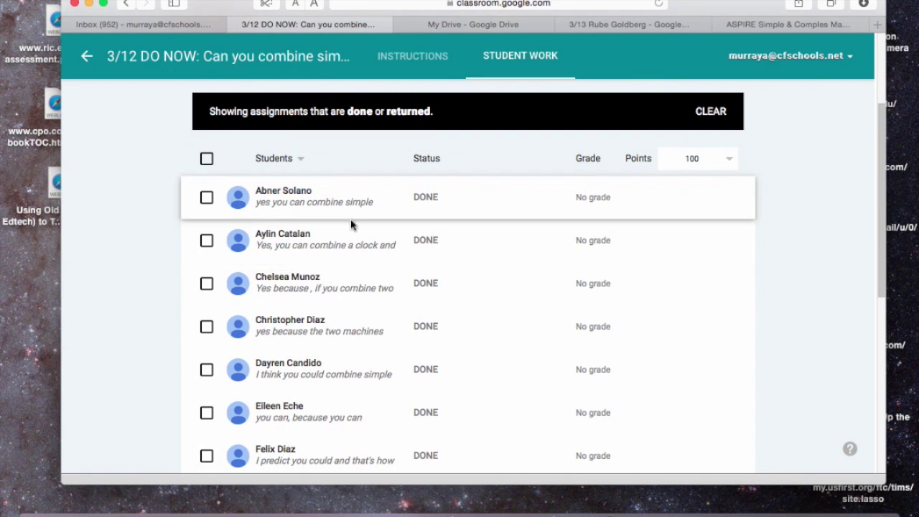
{"action": "scroll", "coordinate": [414, 394], "scroll_direction": "down", "scroll_amount": 1}
{"action": "scroll", "coordinate": [356, 400], "scroll_direction": "down", "scroll_amount": 10}
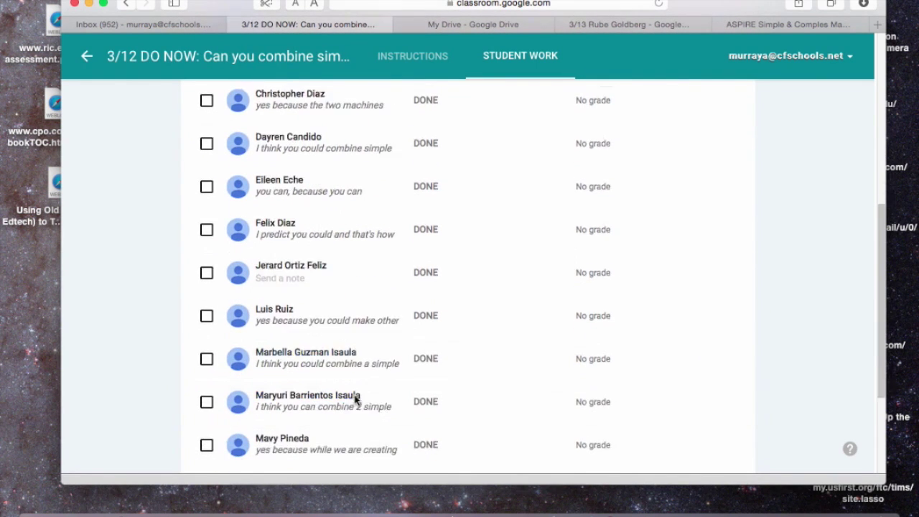
{"action": "scroll", "coordinate": [356, 400], "scroll_direction": "up", "scroll_amount": 12}
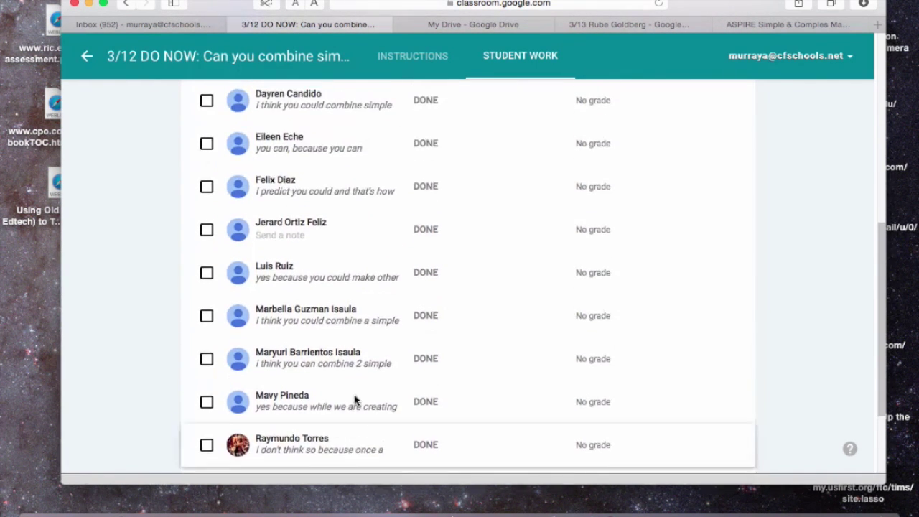
{"action": "scroll", "coordinate": [356, 401], "scroll_direction": "up", "scroll_amount": 1}
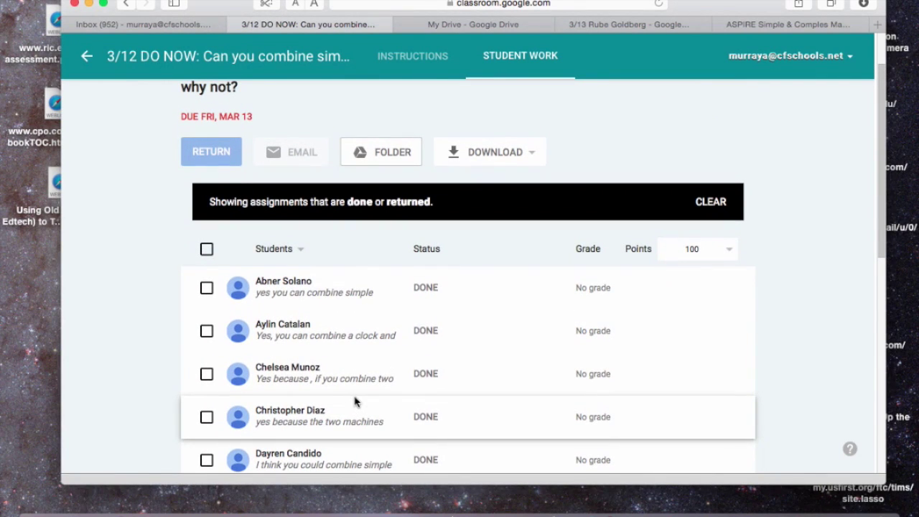
Set the 3/12 DO NOW assignment's point value to 3 and update it.
{"action": "left_click", "coordinate": [730, 248]}
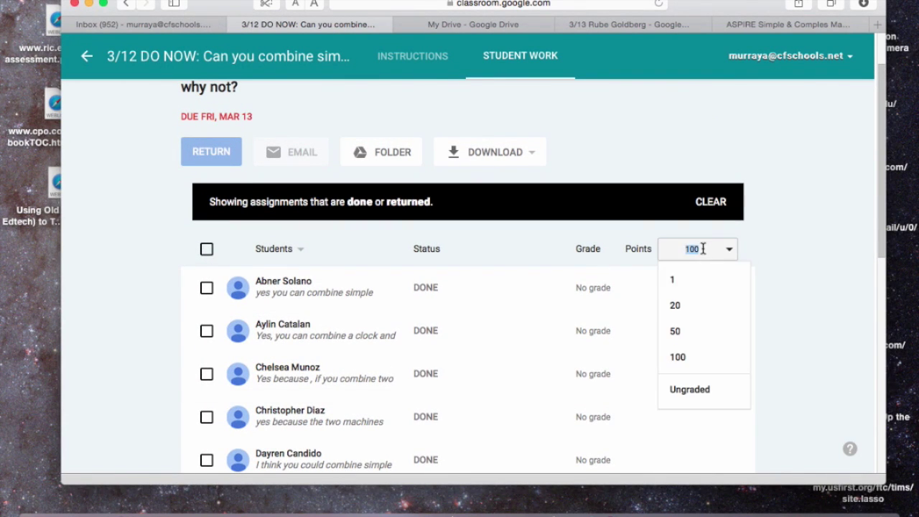
{"action": "left_click", "coordinate": [702, 248]}
{"action": "left_click_drag", "start_coordinate": [701, 248], "coordinate": [681, 247]}
{"action": "type", "text": "3"}
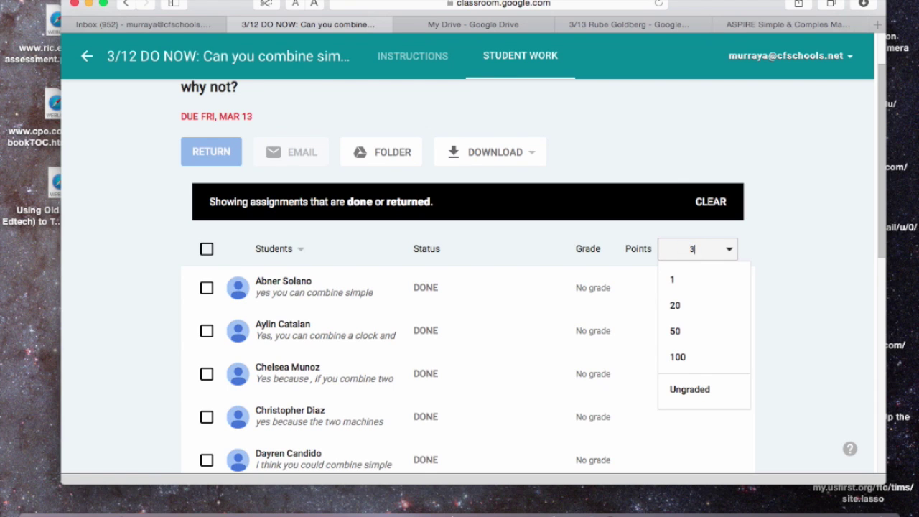
{"action": "left_click", "coordinate": [772, 254]}
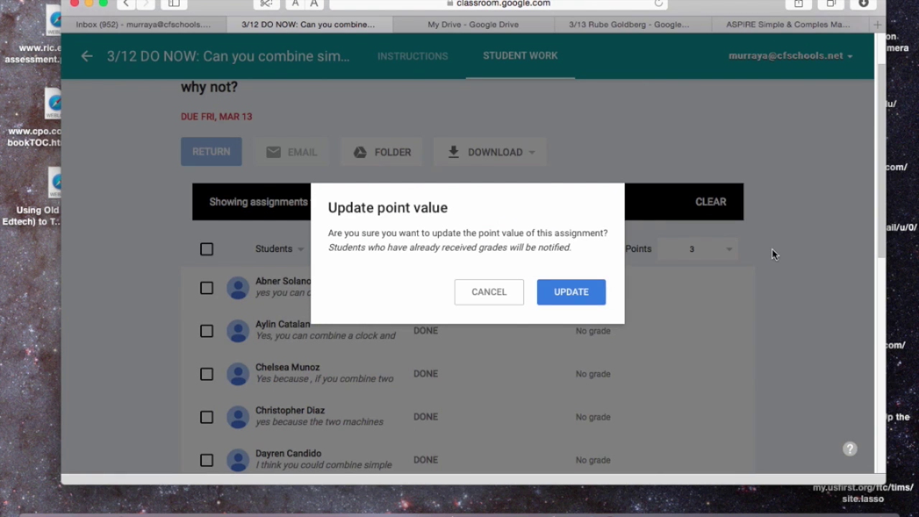
{"action": "left_click", "coordinate": [567, 293]}
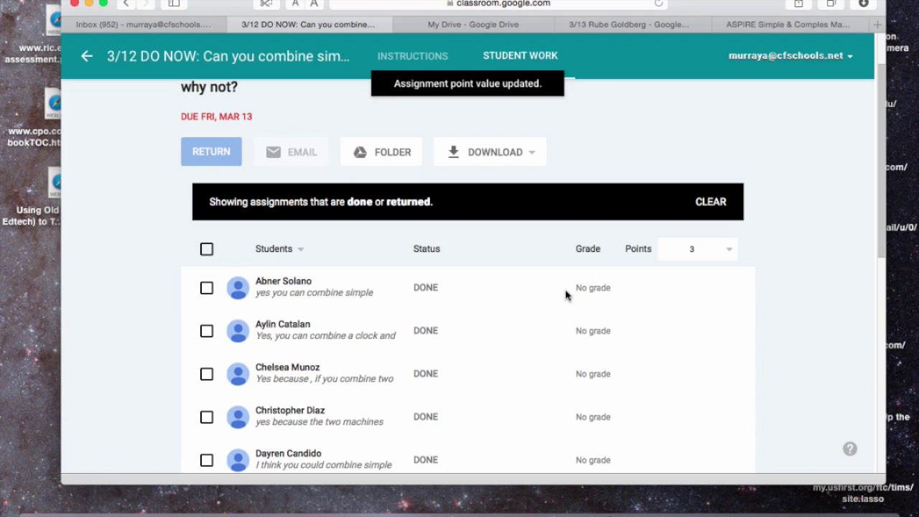
Expand the first listed student's submission and grade it 3 out of 3.
{"action": "scroll", "coordinate": [373, 293], "scroll_direction": "down", "scroll_amount": 2}
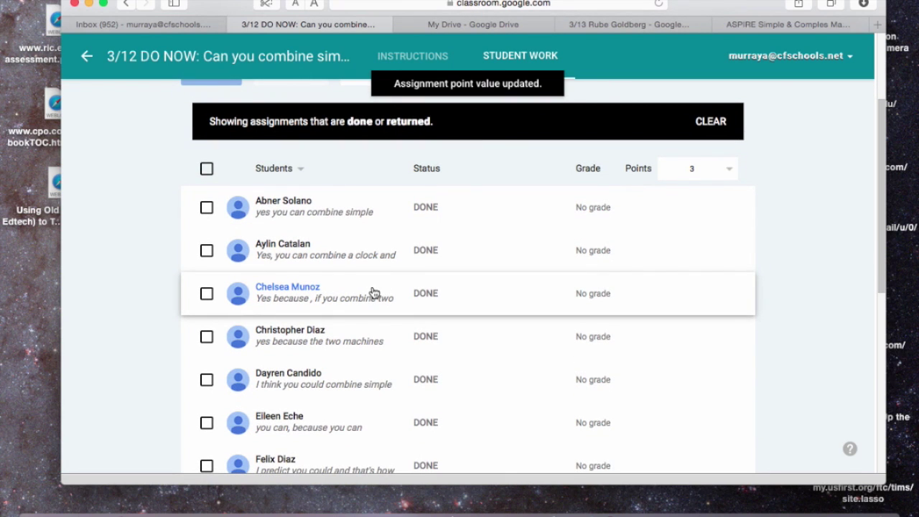
{"action": "scroll", "coordinate": [373, 293], "scroll_direction": "up", "scroll_amount": 1}
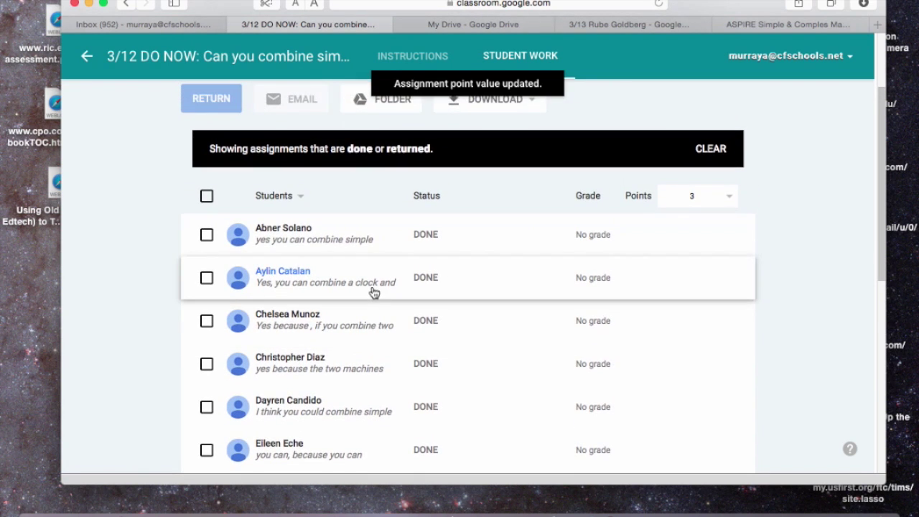
{"action": "left_click", "coordinate": [294, 231]}
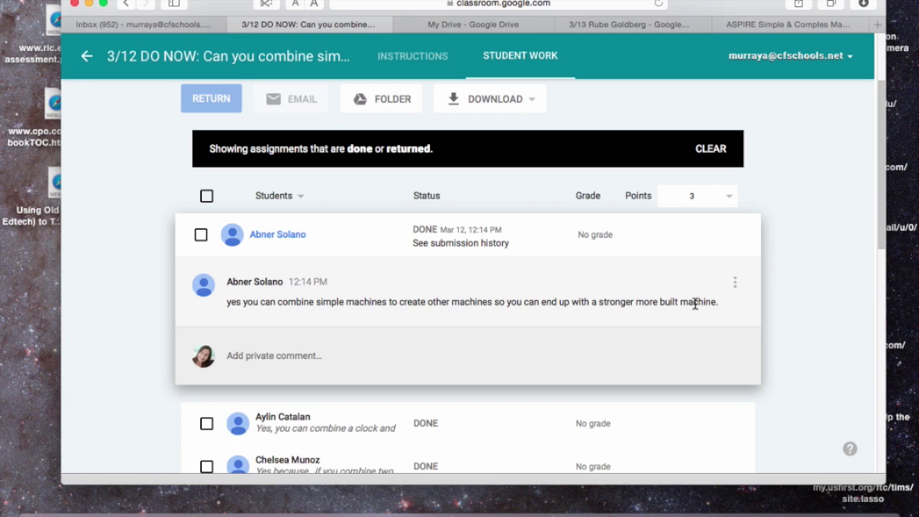
{"action": "left_click", "coordinate": [603, 233]}
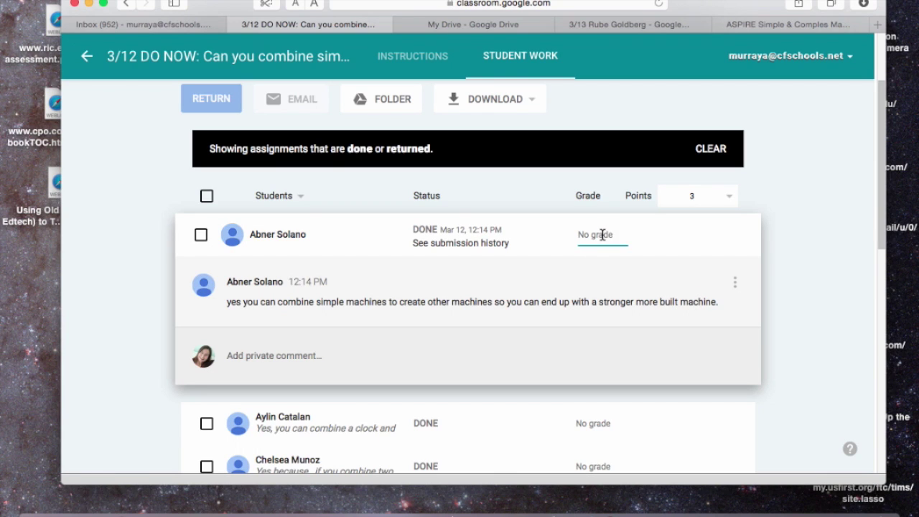
{"action": "type", "text": "3"}
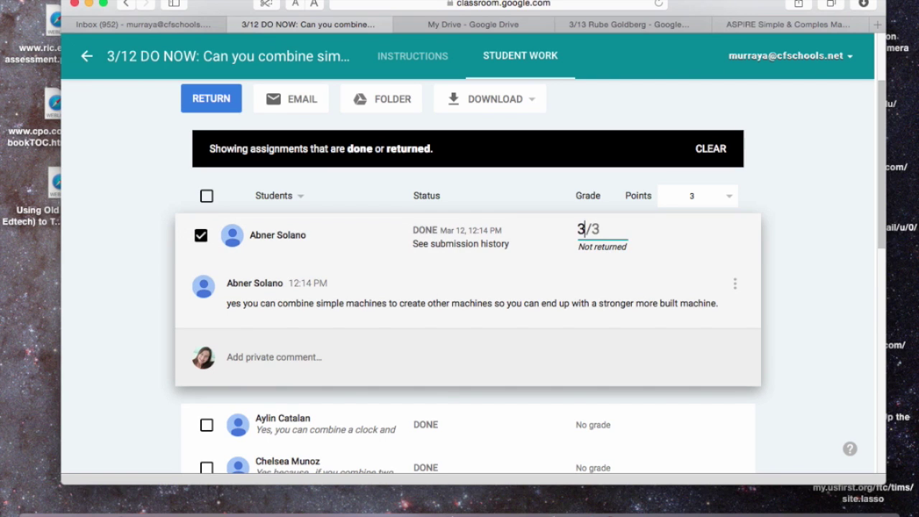
Post the private comment "Great answer! Please use correct grammar!" on the first student's submission.
{"action": "left_click", "coordinate": [269, 359]}
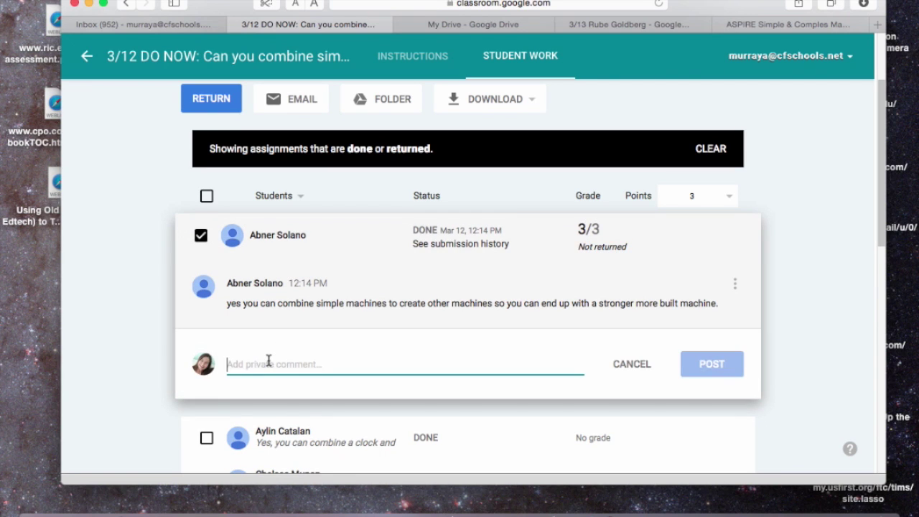
{"action": "type", "text": "Great answer"}
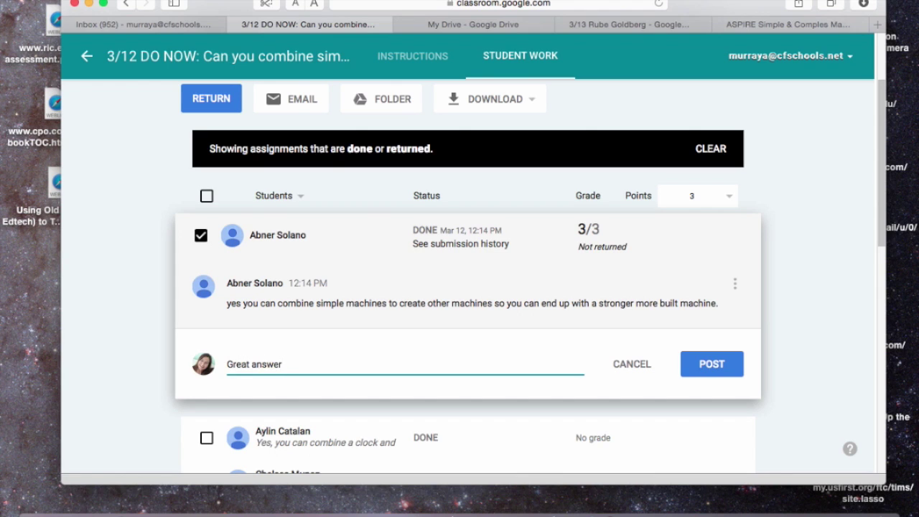
{"action": "type", "text": "! "}
{"action": "type", "text": "Please wat"}
{"action": "key", "text": "BackSpace"}
{"action": "key", "text": "BackSpace"}
{"action": "key", "text": "BackSpace"}
{"action": "type", "text": "use correct "}
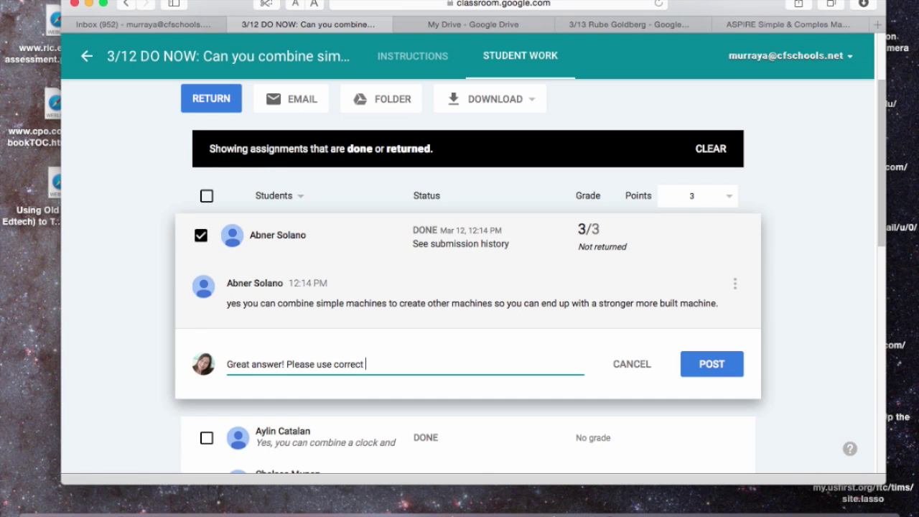
{"action": "type", "text": "grammar!"}
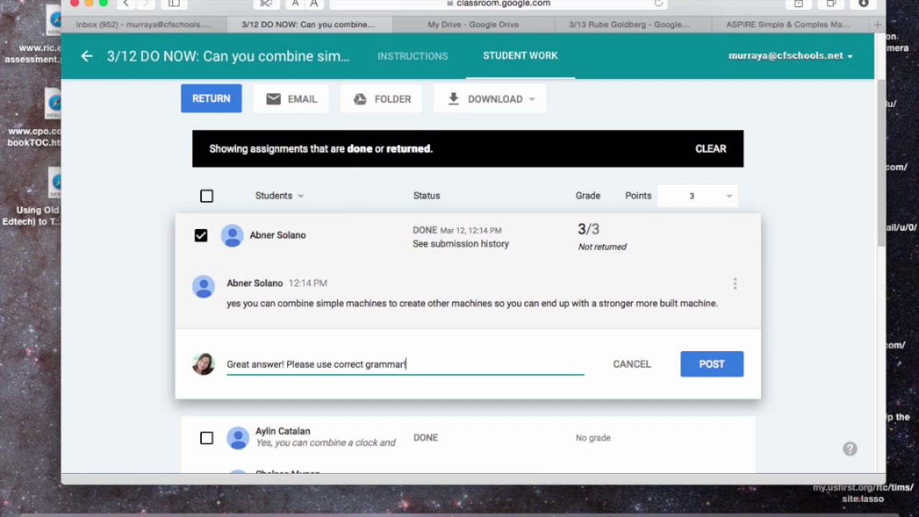
{"action": "left_click", "coordinate": [706, 368]}
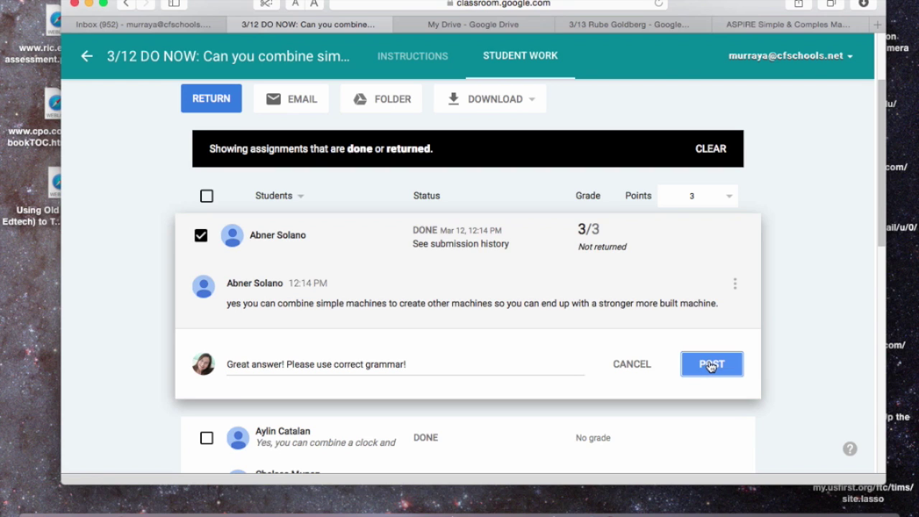
{"action": "left_click", "coordinate": [710, 365]}
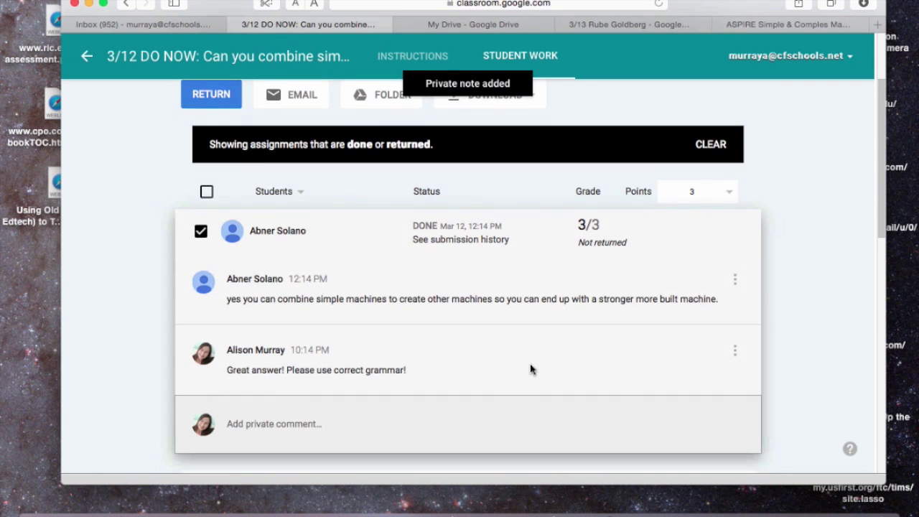
Return the graded 3/12 DO NOW assignment to the first student without an additional feedback note.
{"action": "scroll", "coordinate": [529, 369], "scroll_direction": "down", "scroll_amount": 1}
{"action": "scroll", "coordinate": [530, 369], "scroll_direction": "up", "scroll_amount": 2}
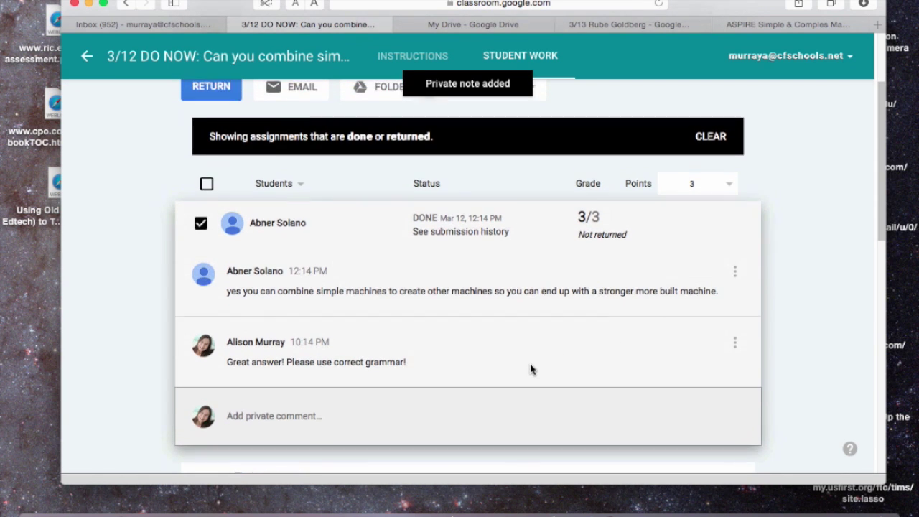
{"action": "scroll", "coordinate": [529, 369], "scroll_direction": "up", "scroll_amount": 1}
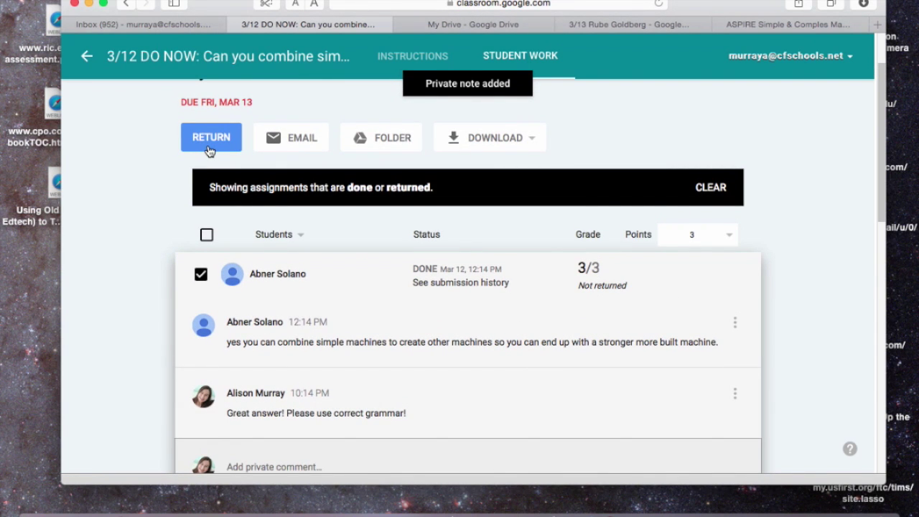
{"action": "scroll", "coordinate": [426, 410], "scroll_direction": "down", "scroll_amount": 6}
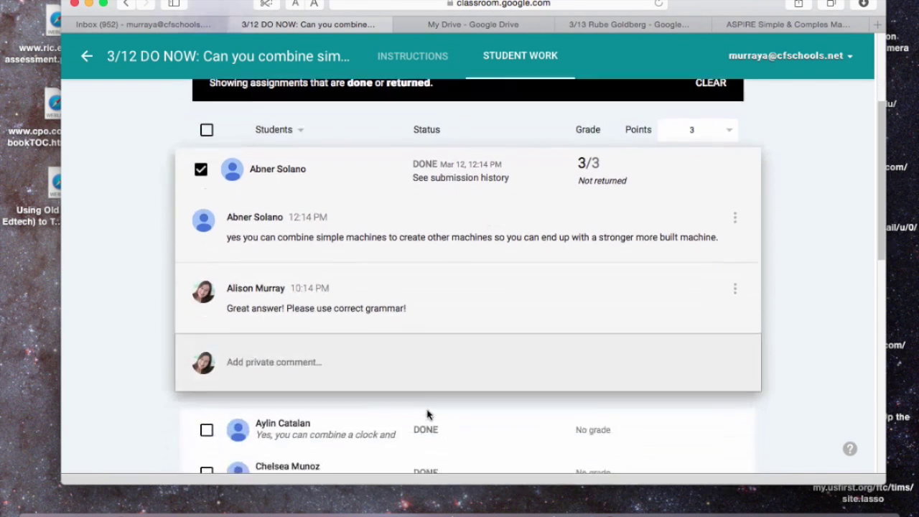
{"action": "scroll", "coordinate": [426, 410], "scroll_direction": "down", "scroll_amount": 3}
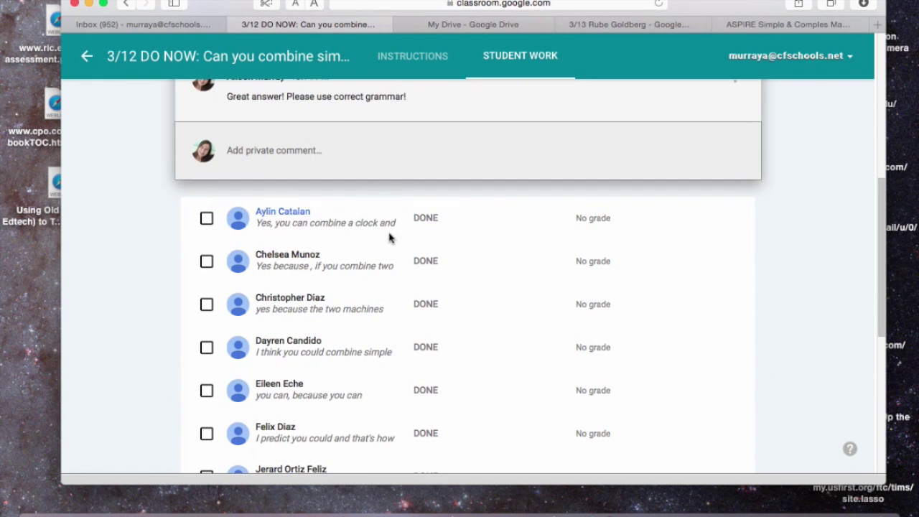
{"action": "scroll", "coordinate": [500, 415], "scroll_direction": "down", "scroll_amount": 5}
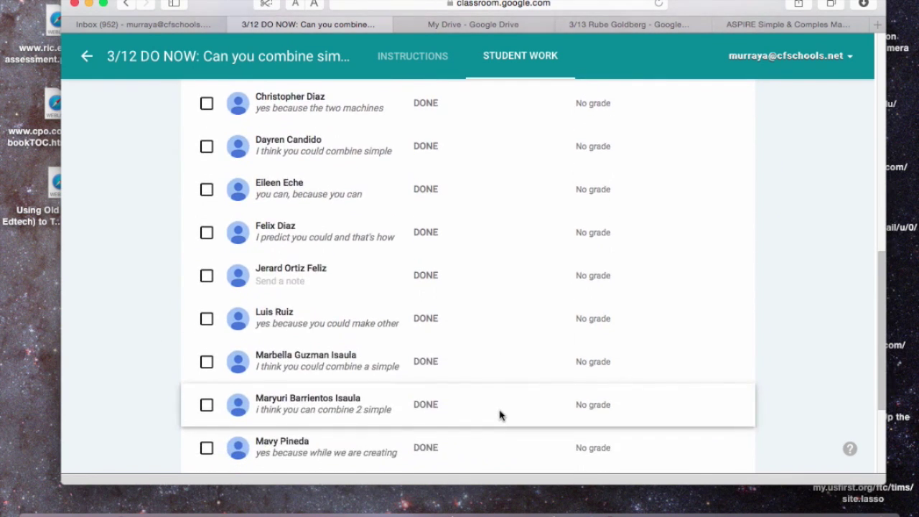
{"action": "scroll", "coordinate": [500, 414], "scroll_direction": "up", "scroll_amount": 15}
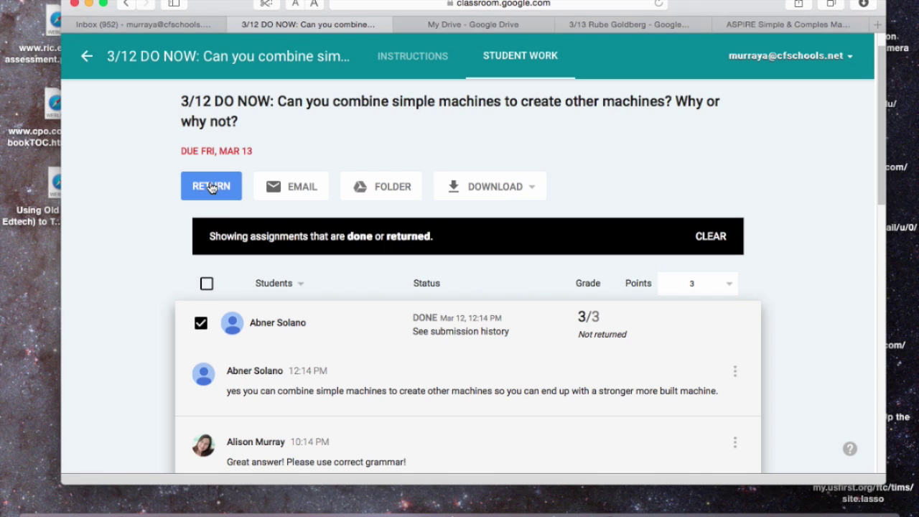
{"action": "left_click", "coordinate": [211, 187]}
{"action": "left_click", "coordinate": [211, 188]}
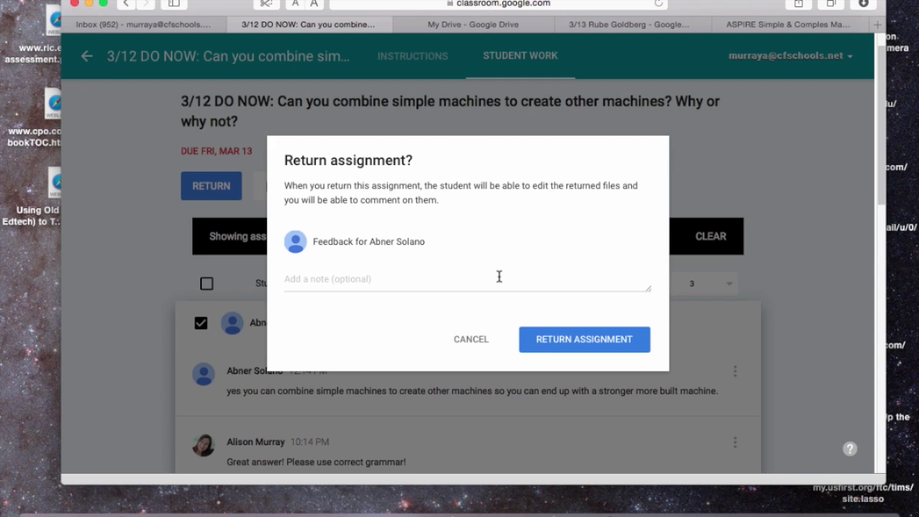
{"action": "left_click", "coordinate": [564, 346]}
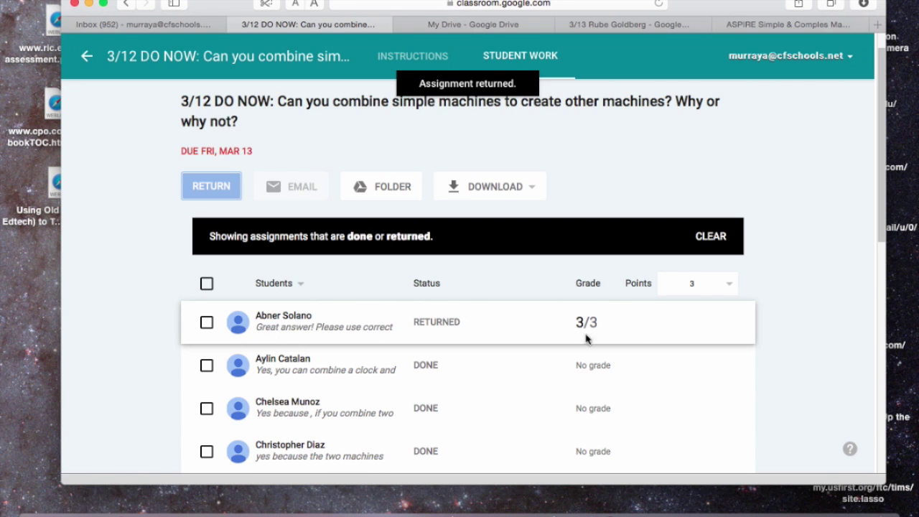
{"action": "scroll", "coordinate": [500, 372], "scroll_direction": "down", "scroll_amount": 2}
{"action": "scroll", "coordinate": [500, 372], "scroll_direction": "down", "scroll_amount": 3}
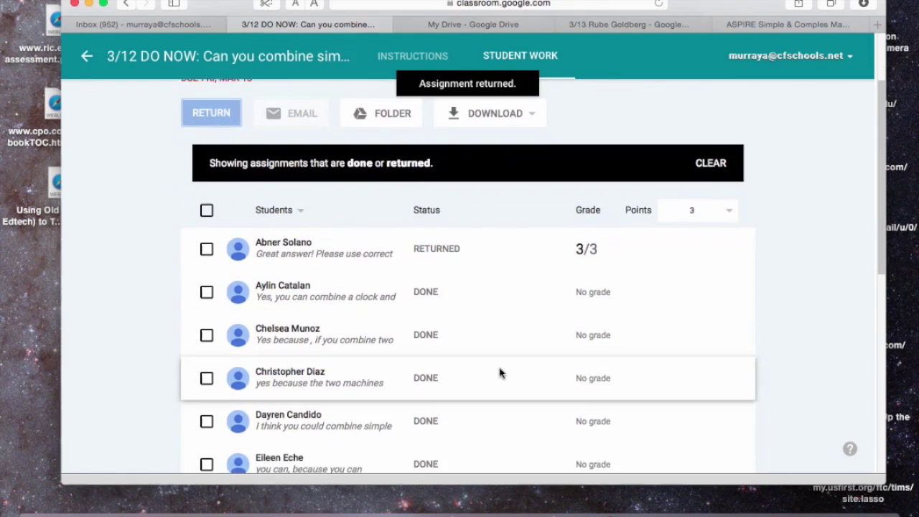
{"action": "scroll", "coordinate": [501, 372], "scroll_direction": "up", "scroll_amount": 3}
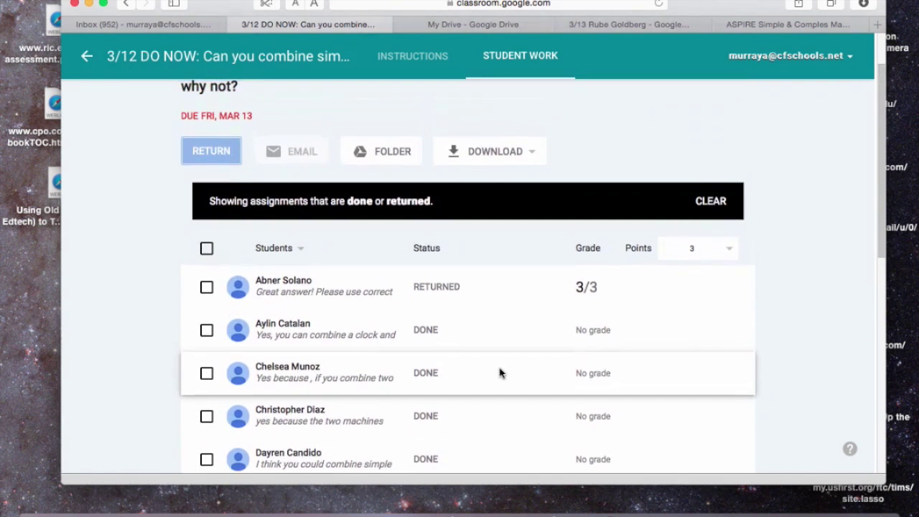